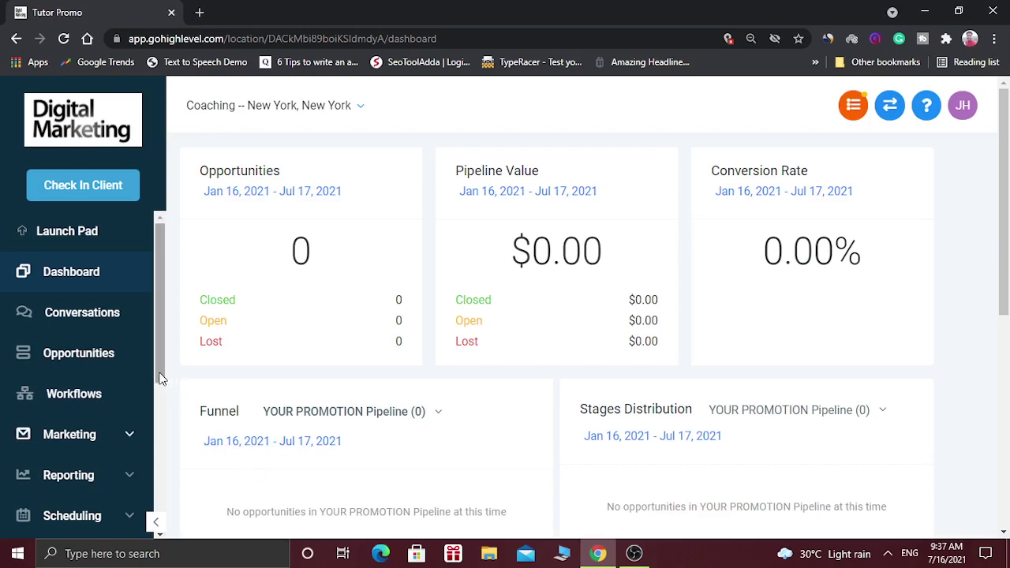
- Expand Marketing in the left sidebar and scroll down until Campaigns is visible
drag(161, 379, 159, 397)
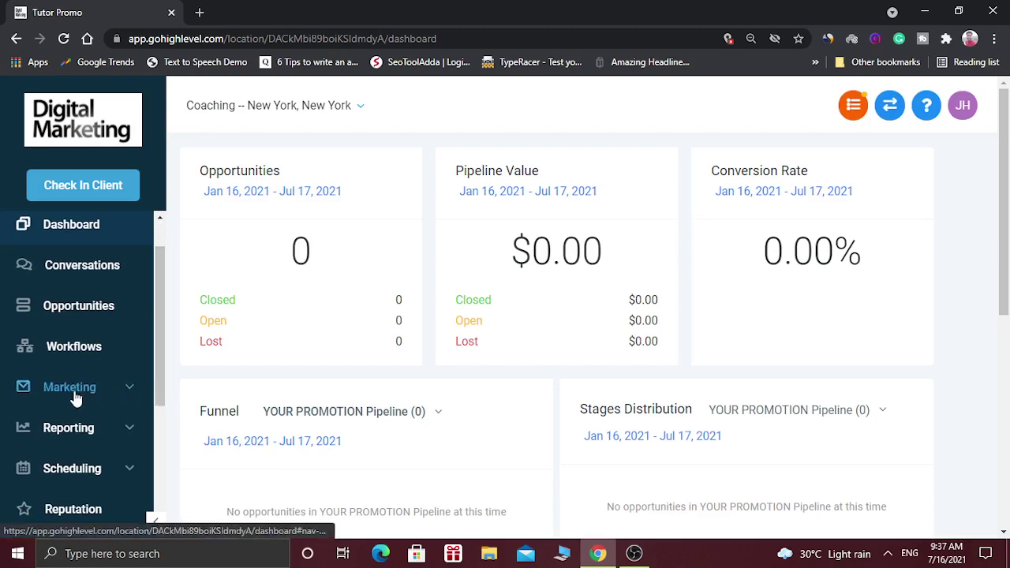
click(103, 390)
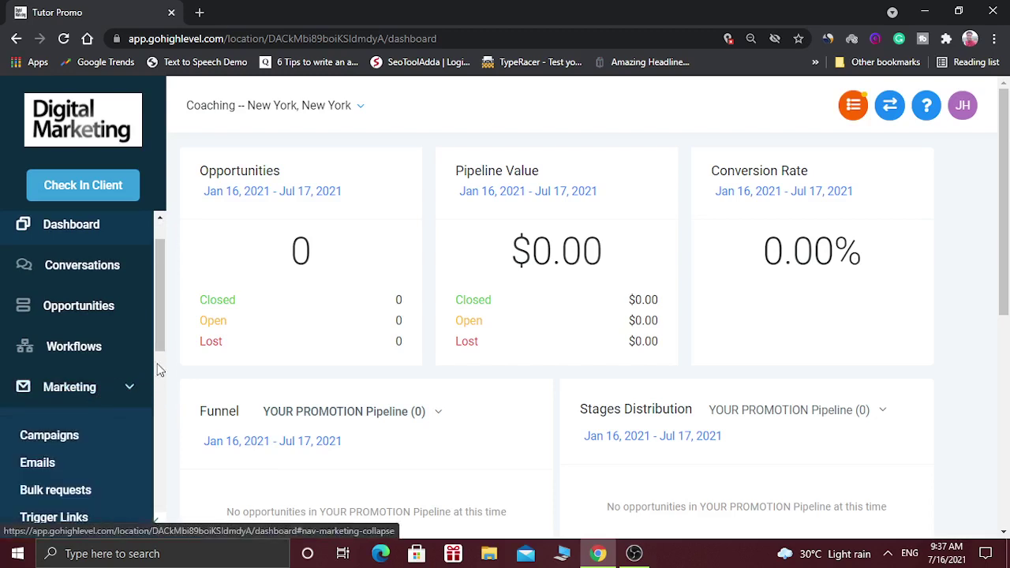
drag(157, 355, 160, 387)
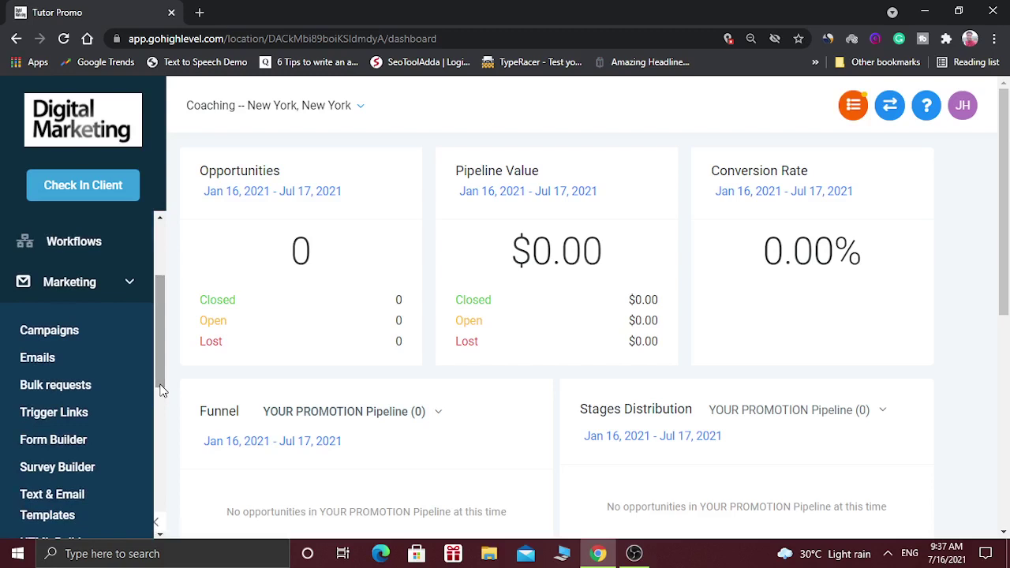
- Open Marketing > Campaigns and review the draft campaigns, such as DR Offer
click(51, 337)
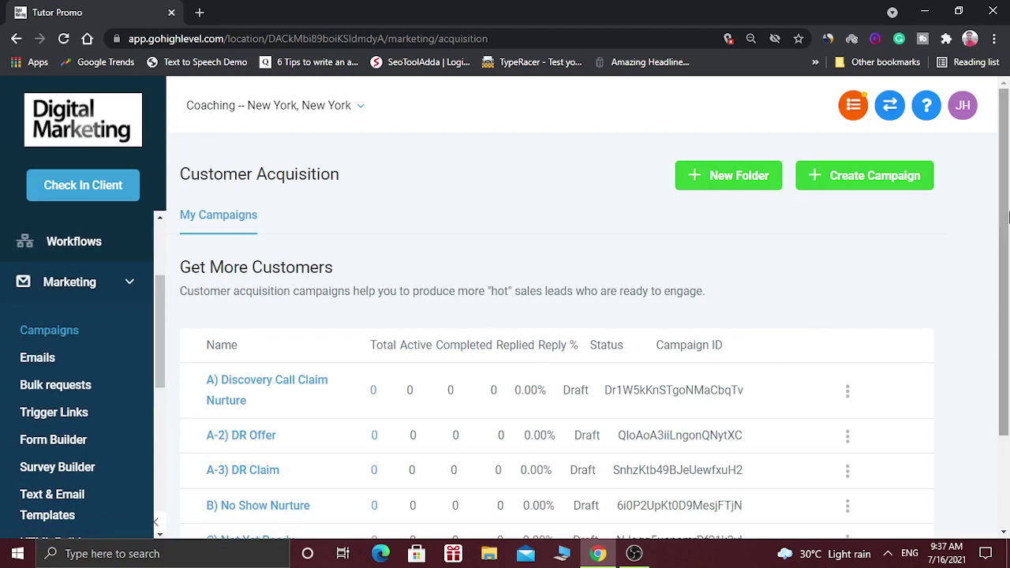
scroll(1007, 219, down, 1)
drag(1007, 219, 1002, 314)
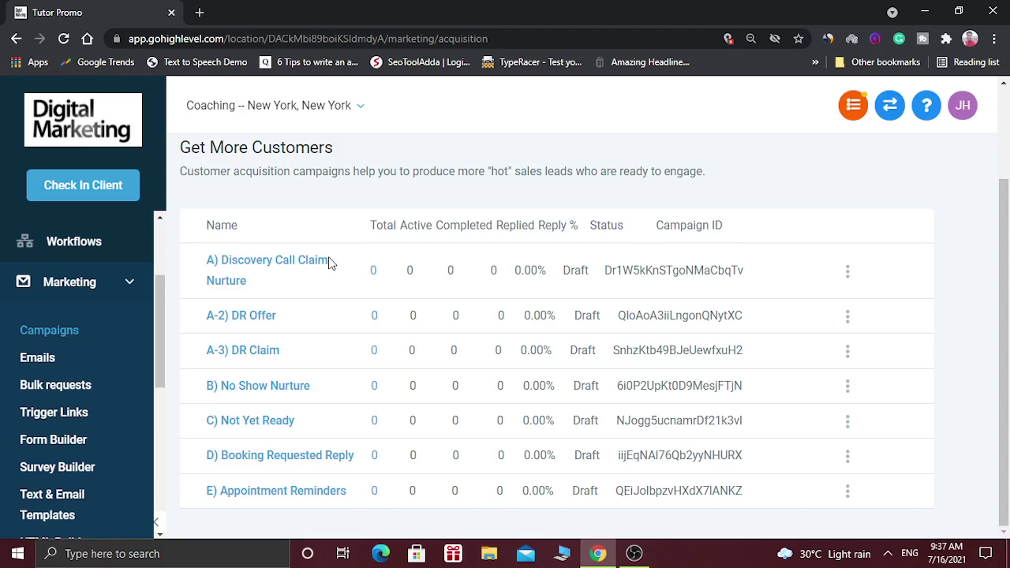
scroll(1007, 227, up, 2)
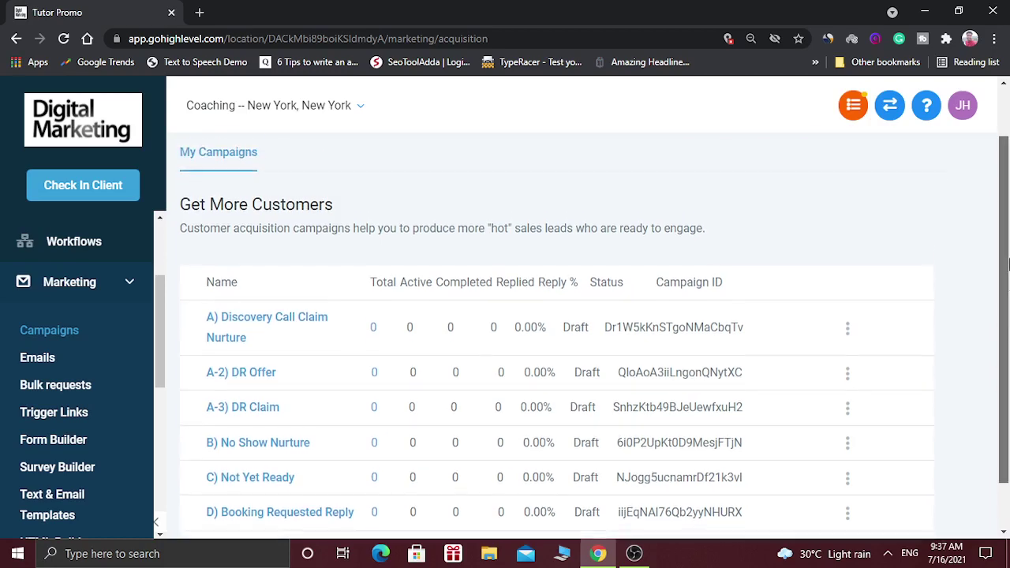
scroll(1007, 223, up, 1)
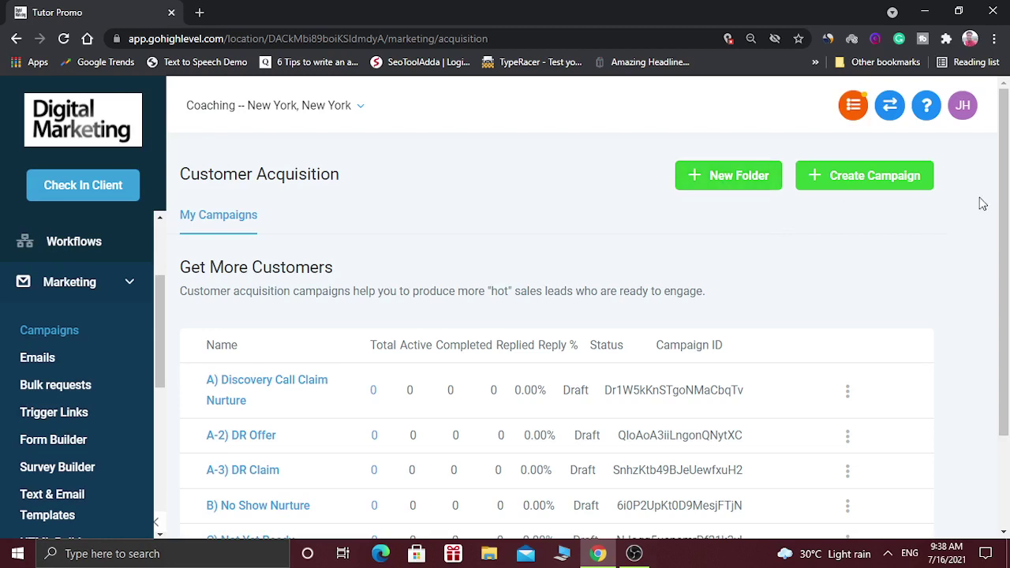
- Add two new campaign folders, 'First Folder' and 'Second Folder', to the list
click(742, 177)
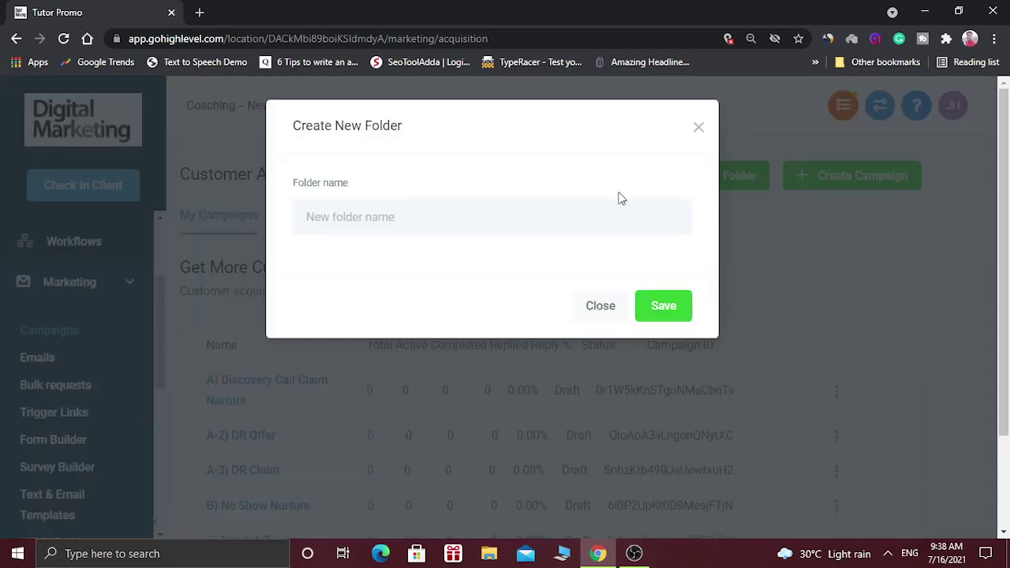
click(404, 218)
text(First Folder)
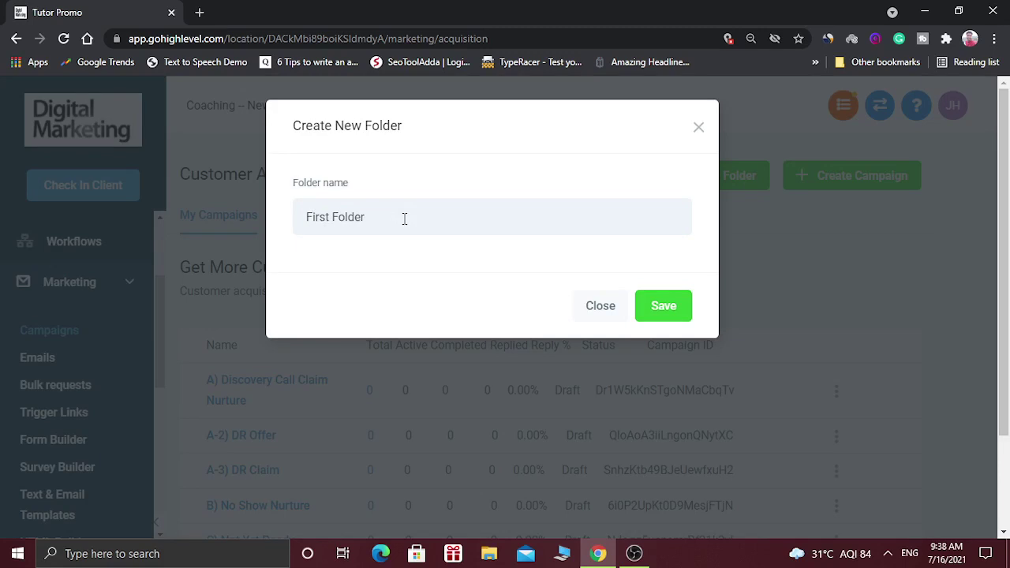
click(658, 305)
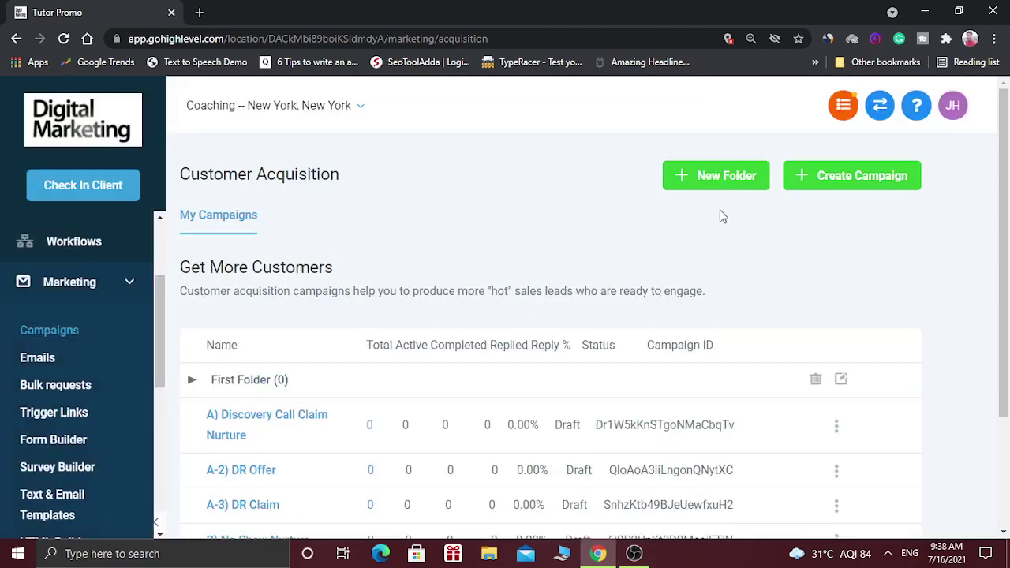
click(717, 188)
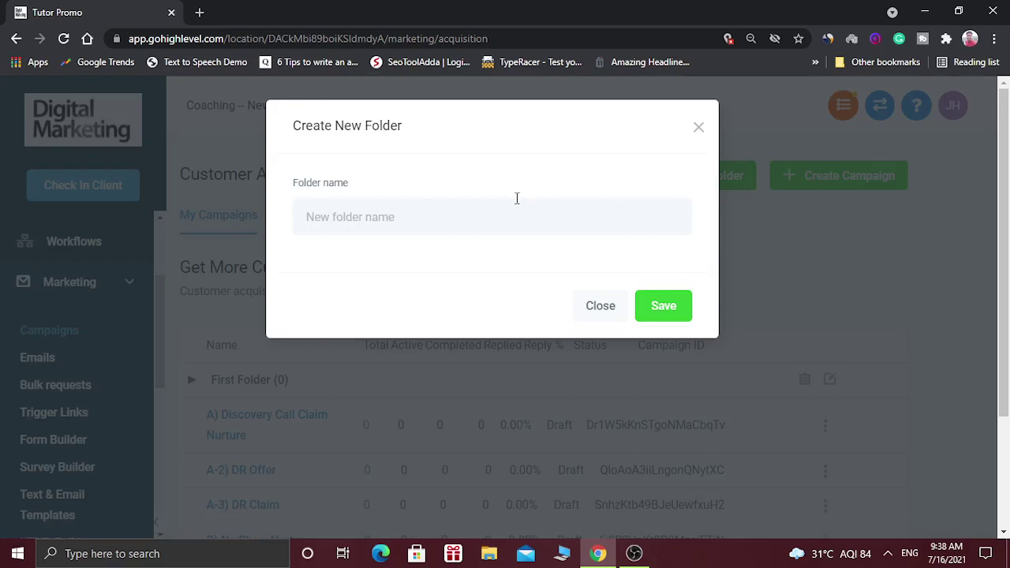
text(Second Folder)
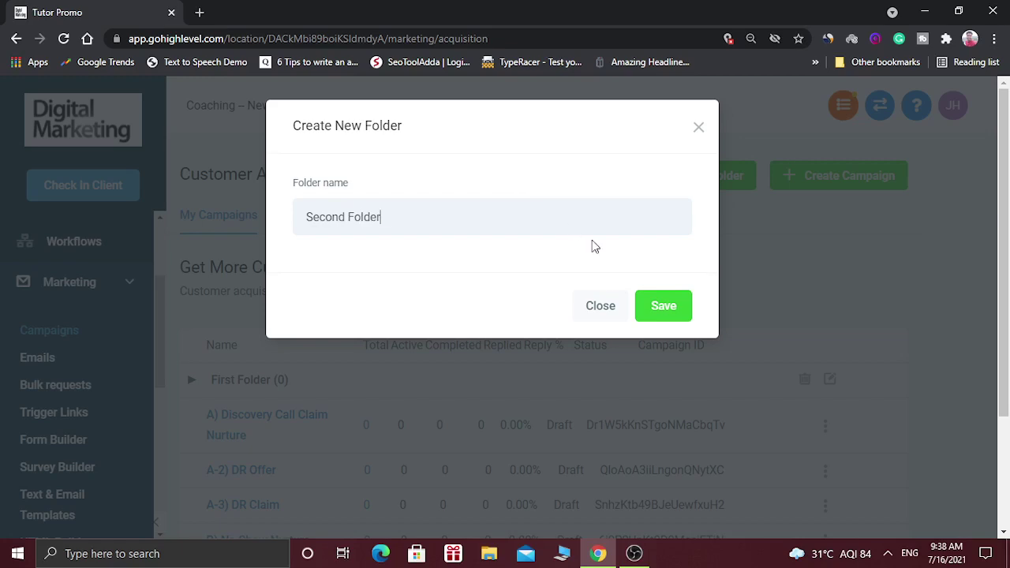
click(661, 310)
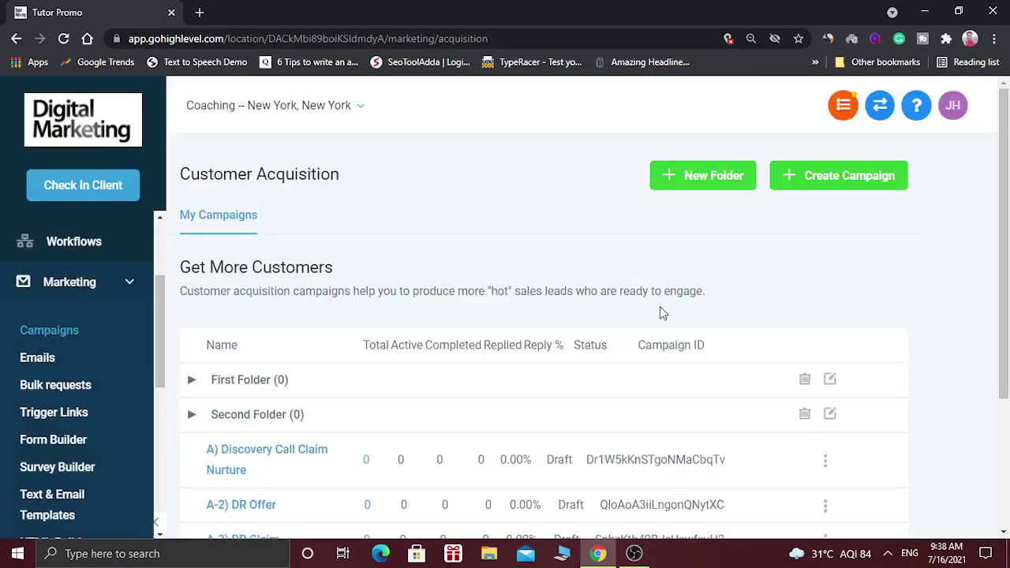
drag(1005, 267, 1005, 342)
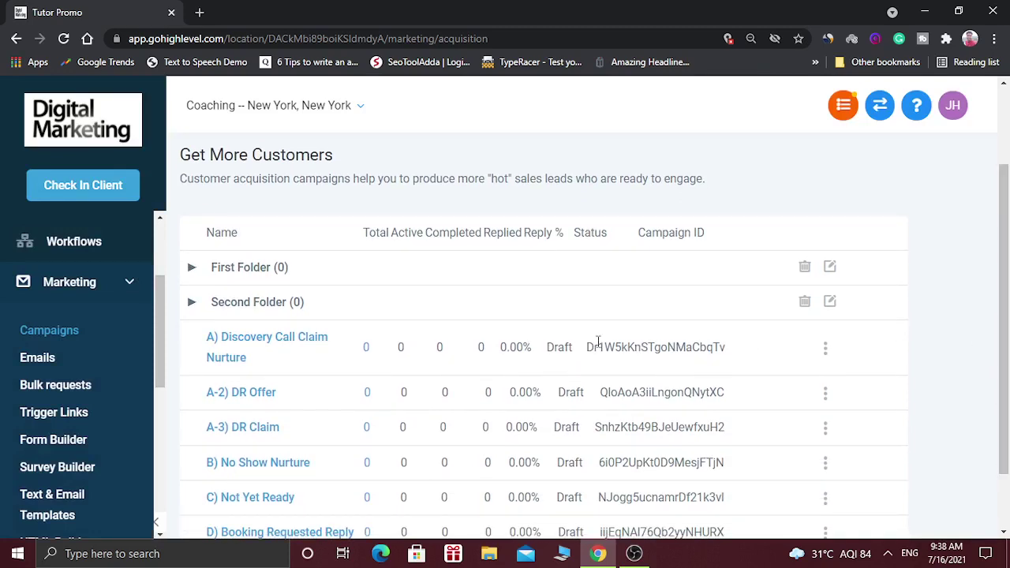
- Move the Discovery Call Claim Nurture campaign into First Folder and expand that folder
click(826, 352)
mouse_move(695, 408)
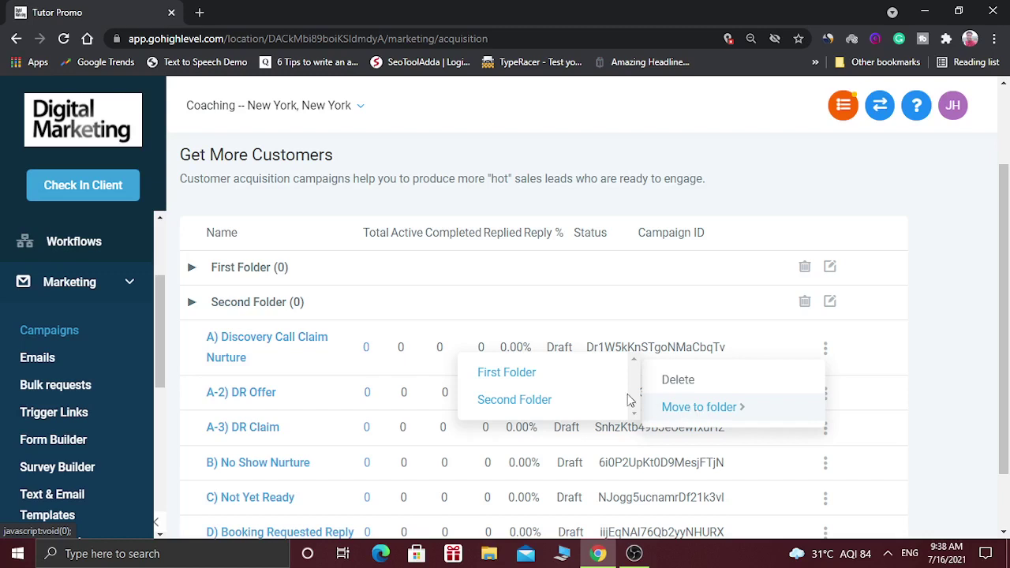
click(534, 374)
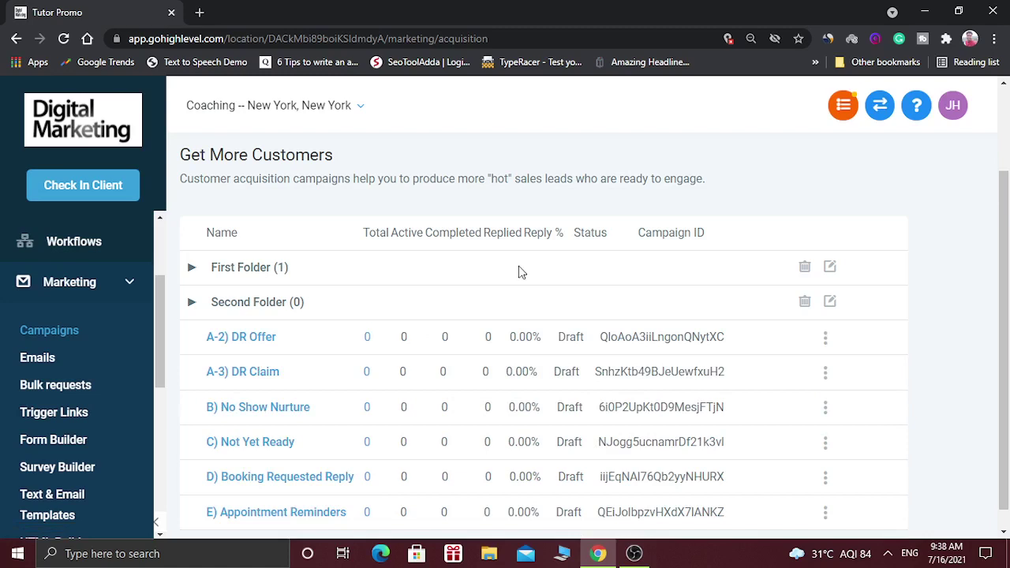
click(191, 268)
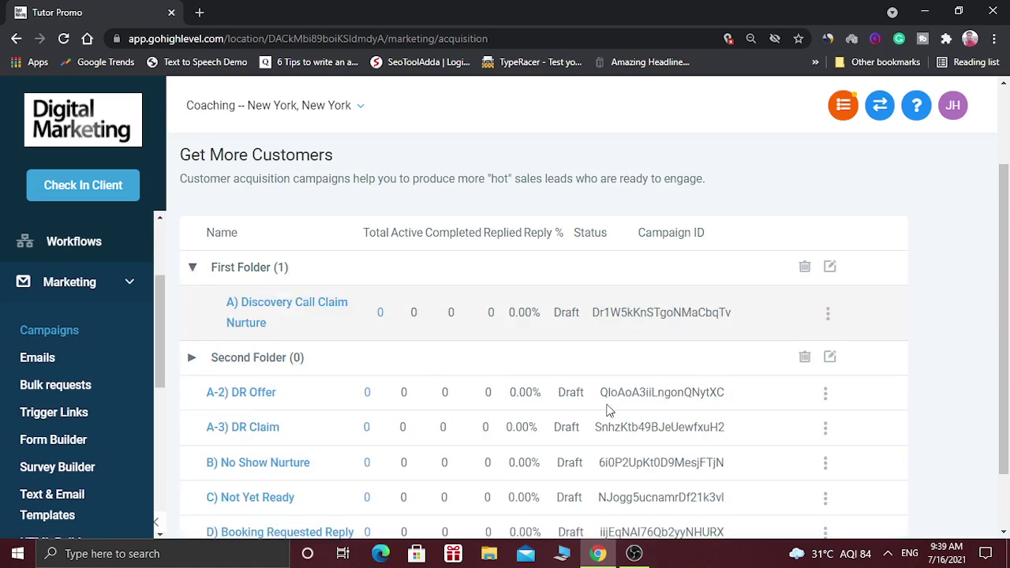
- Move the A-2) DR Offer campaign into Second Folder
click(826, 394)
mouse_move(697, 451)
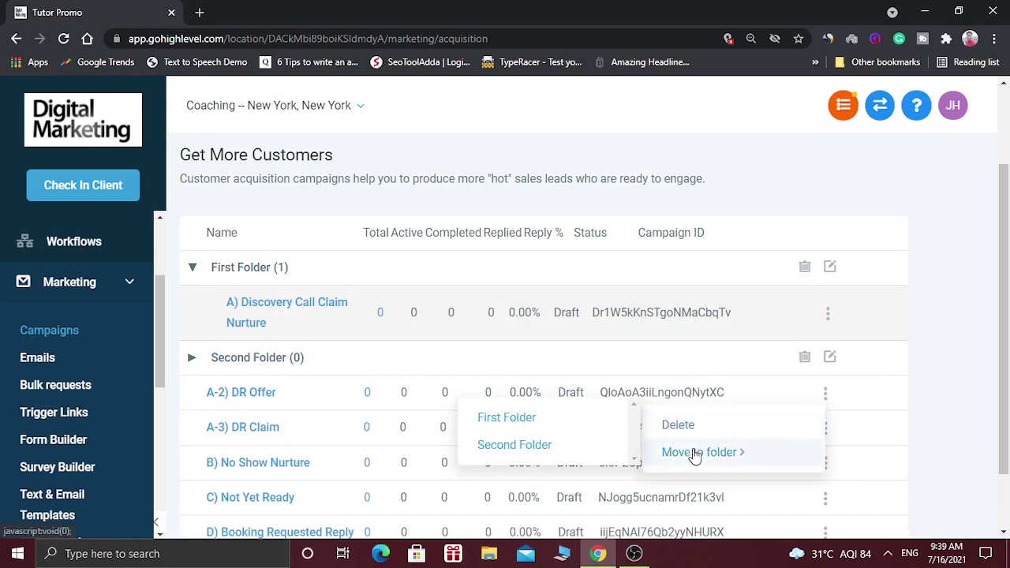
click(573, 445)
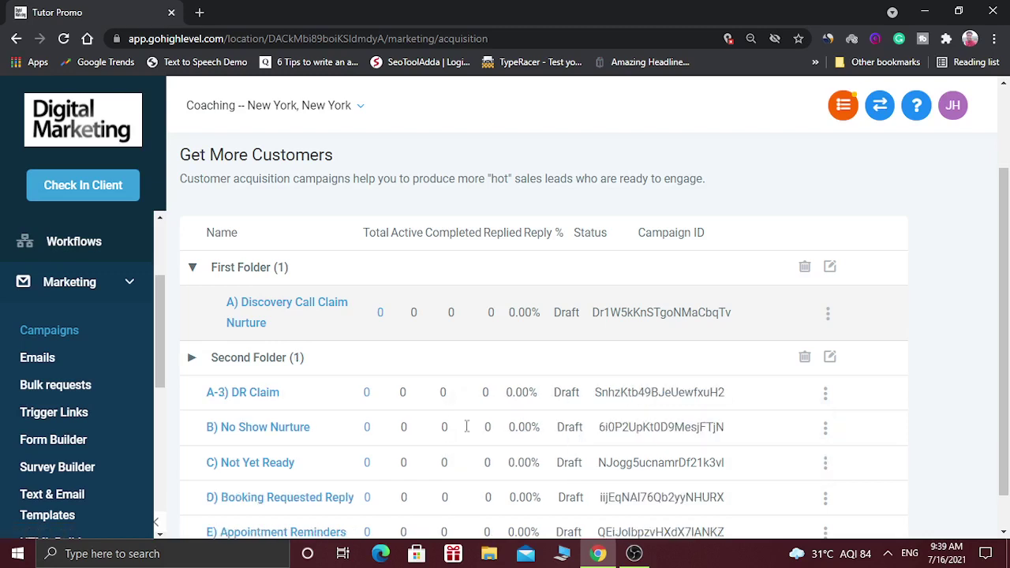
drag(1009, 307, 1009, 249)
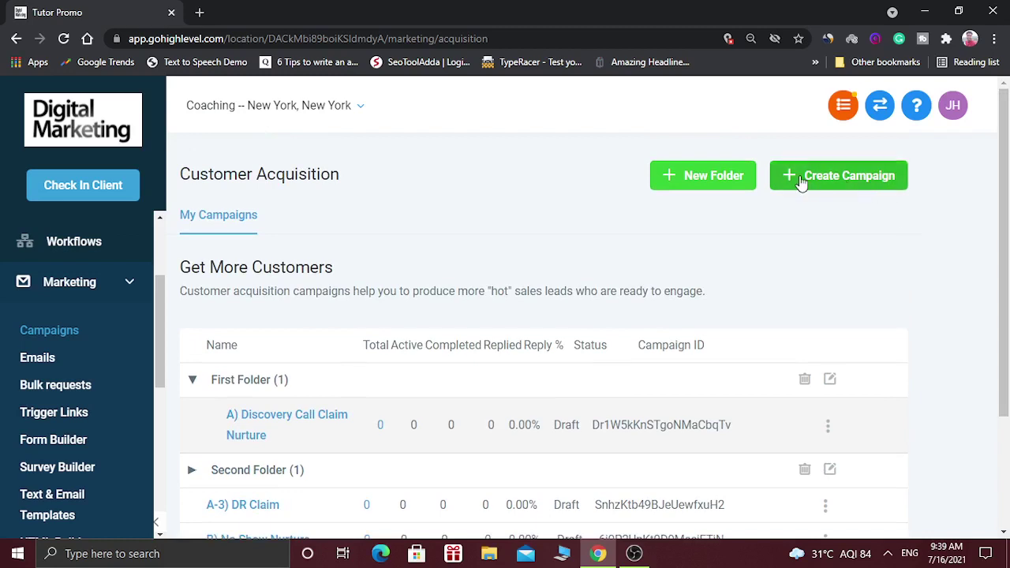
- Create and save a campaign named 'First Campaign', placed in First Folder
click(837, 174)
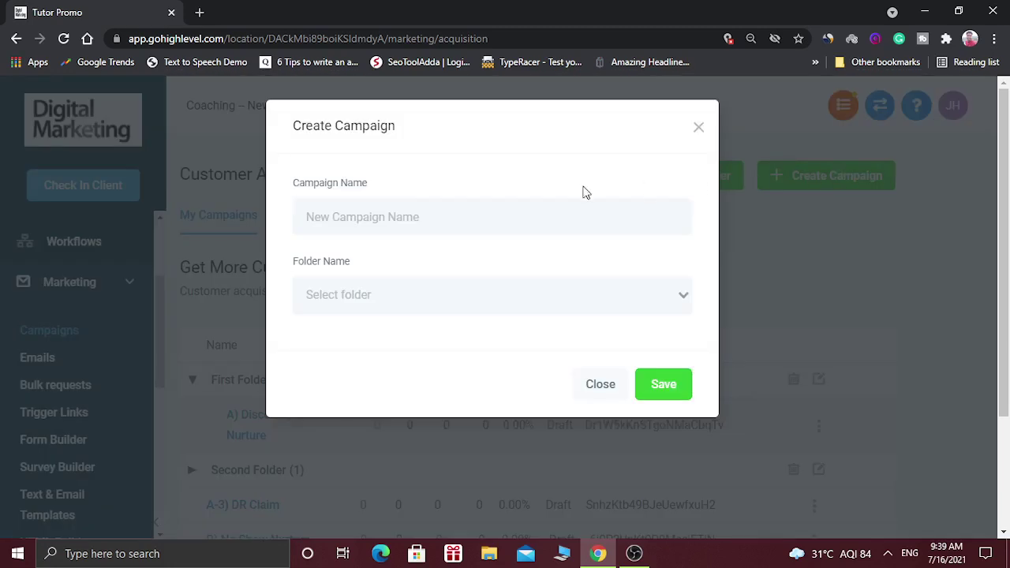
click(482, 205)
text(Fi)
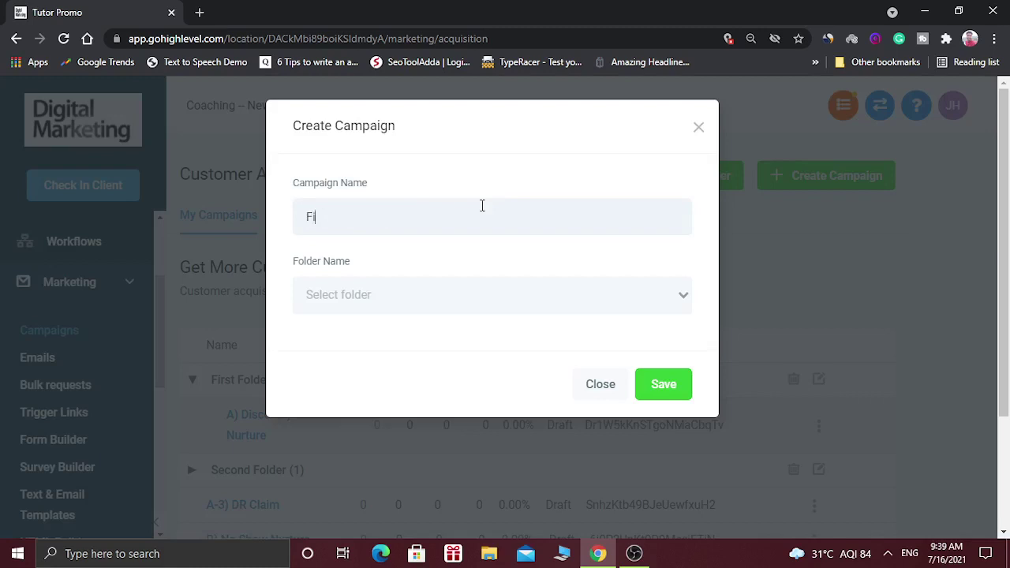
text(rst Cam)
text(paign)
click(402, 301)
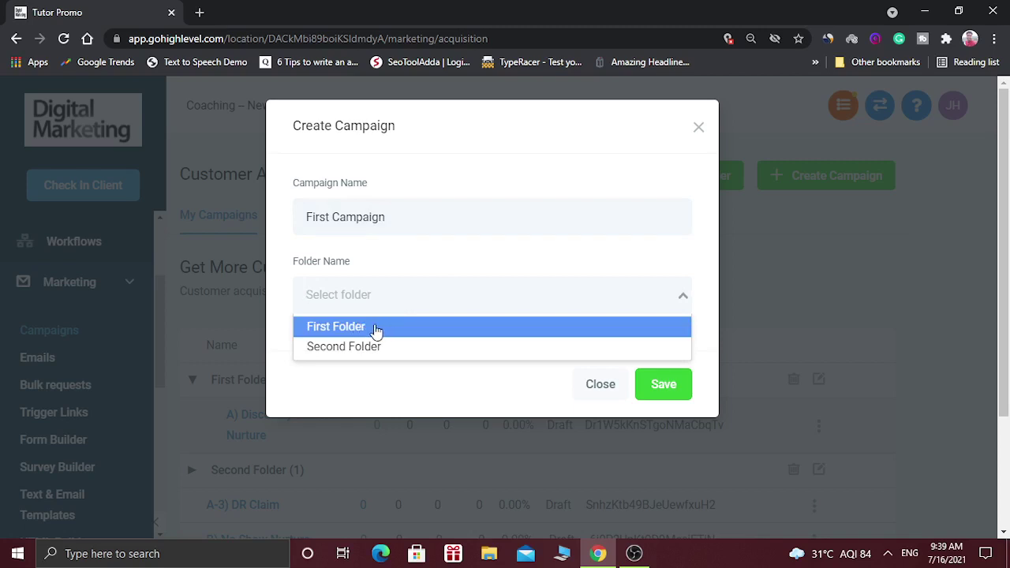
click(377, 331)
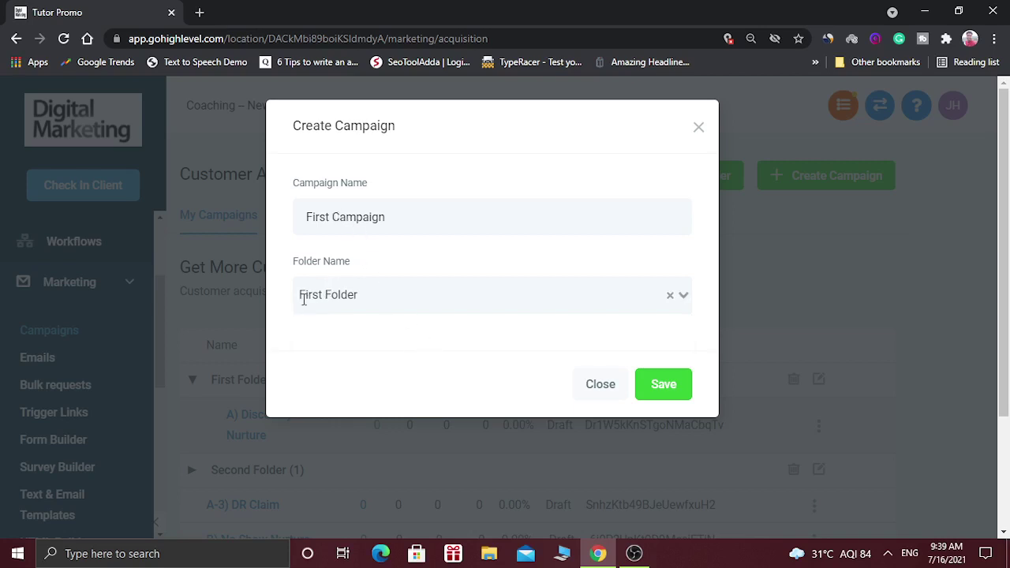
click(664, 385)
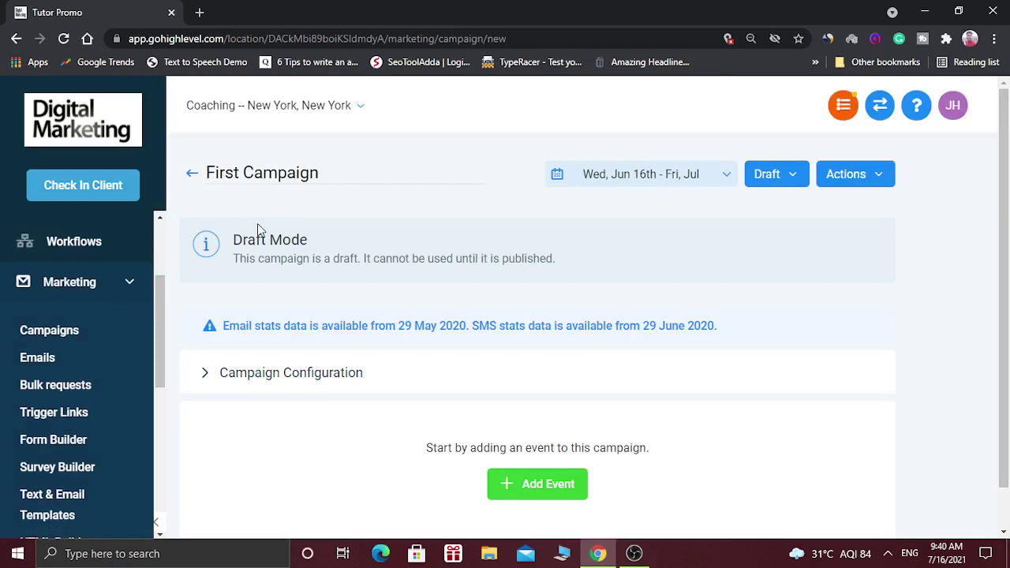
drag(235, 239, 295, 238)
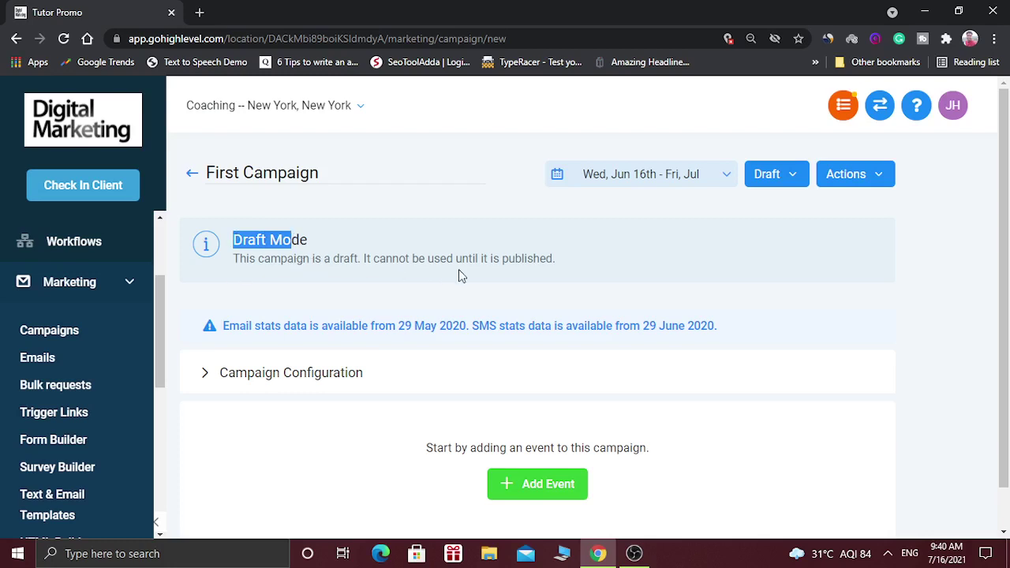
click(685, 272)
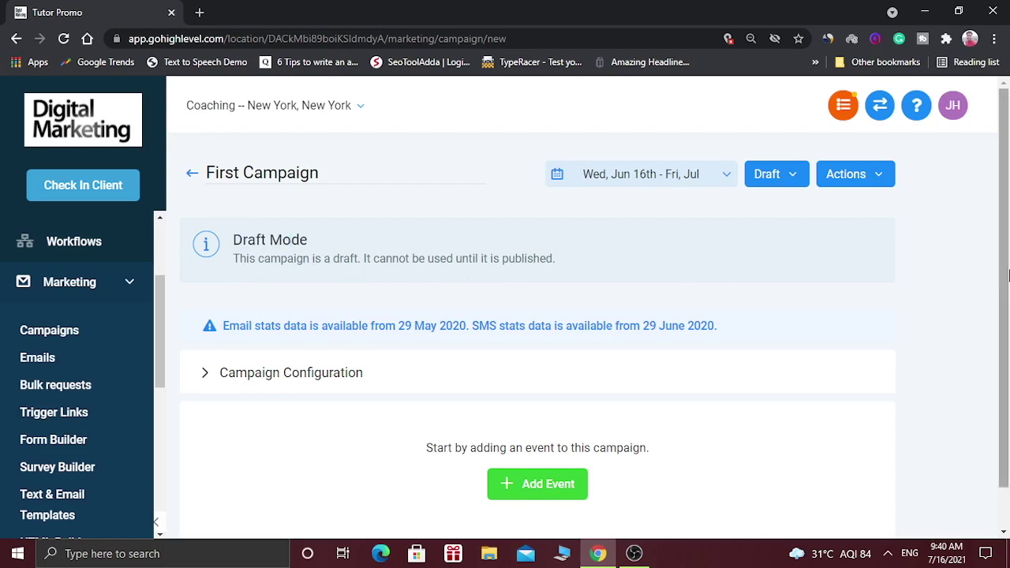
drag(1008, 273, 1006, 300)
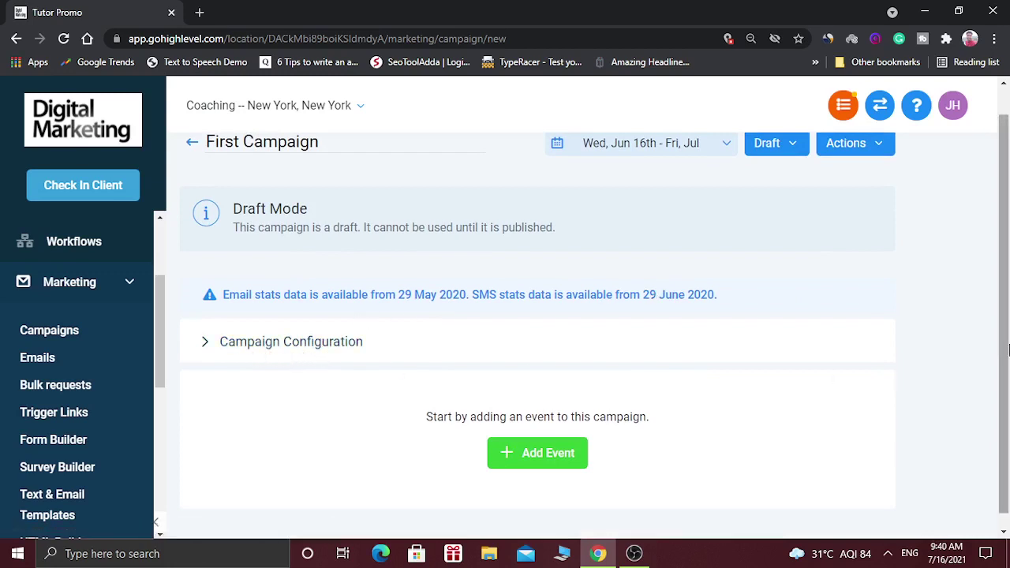
drag(1007, 360, 1007, 371)
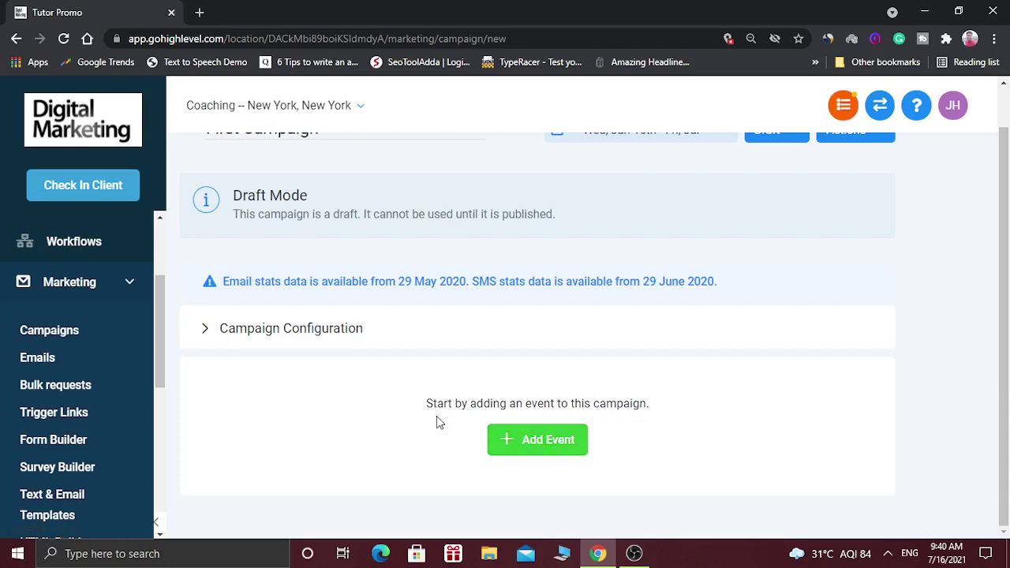
- Open Add New Event and browse event types like SMS, Email, Call, Wait and Webhook
click(542, 446)
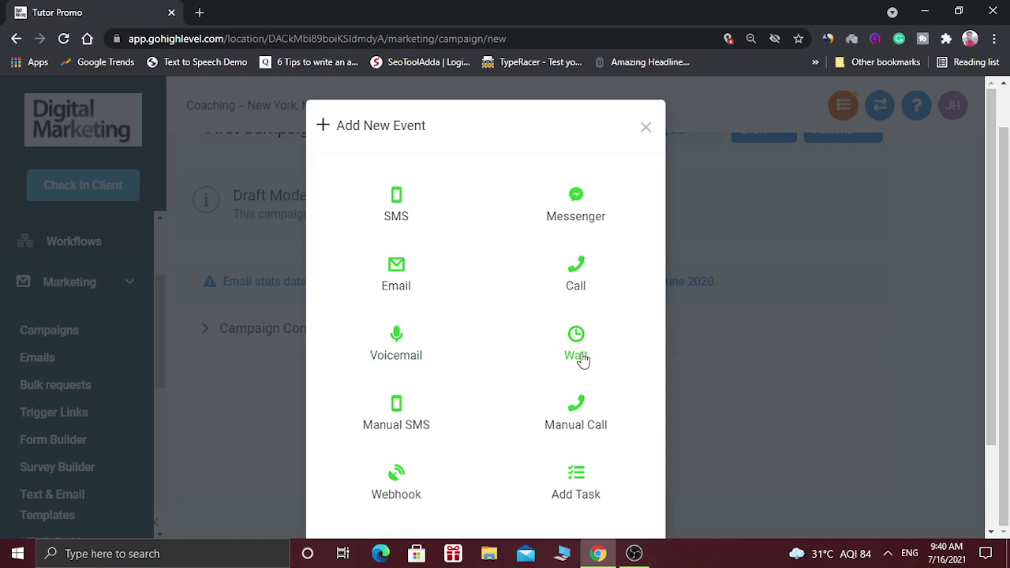
drag(985, 299, 985, 345)
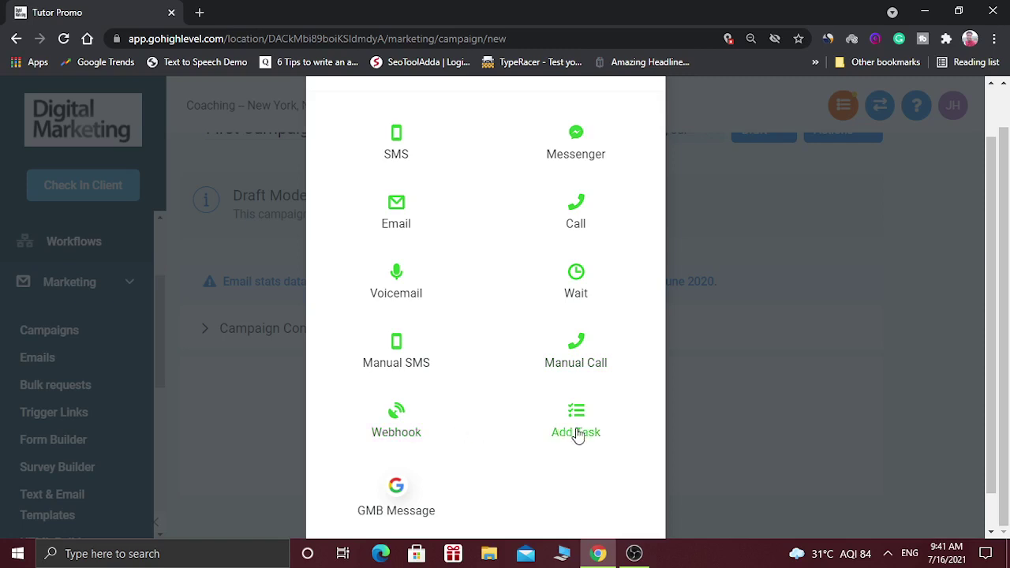
scroll(984, 292, down, 1)
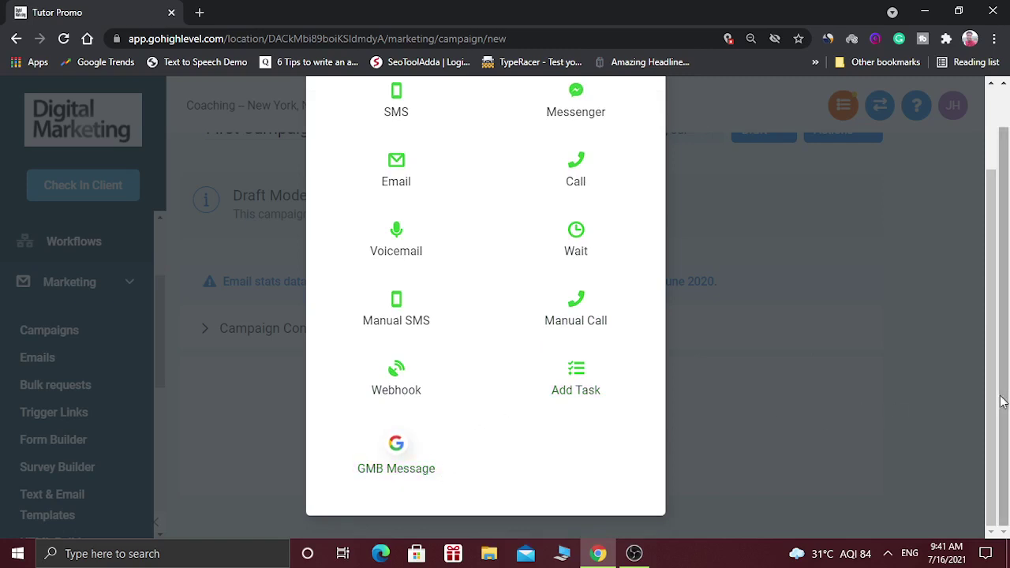
scroll(996, 355, up, 2)
scroll(996, 355, up, 1)
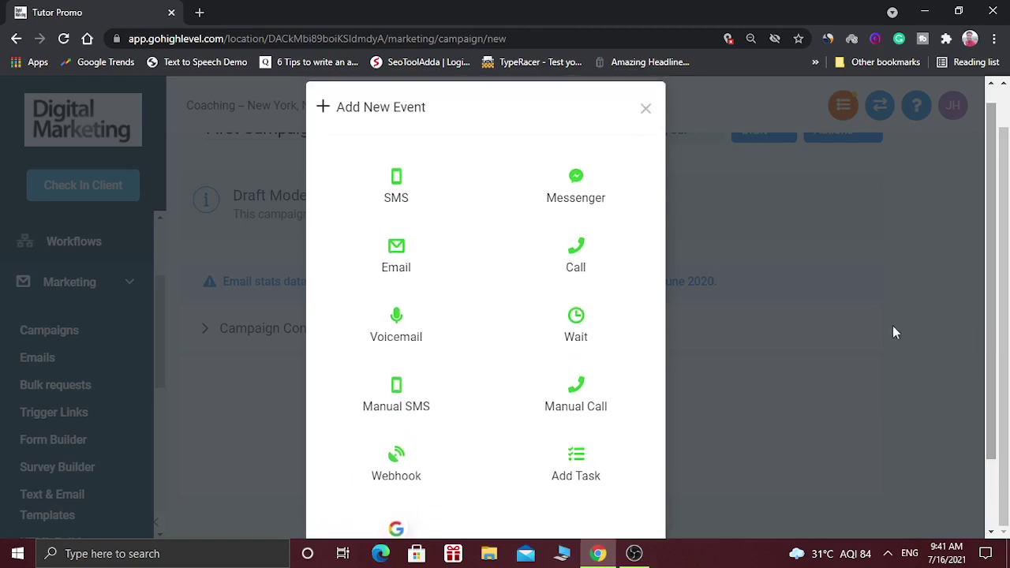
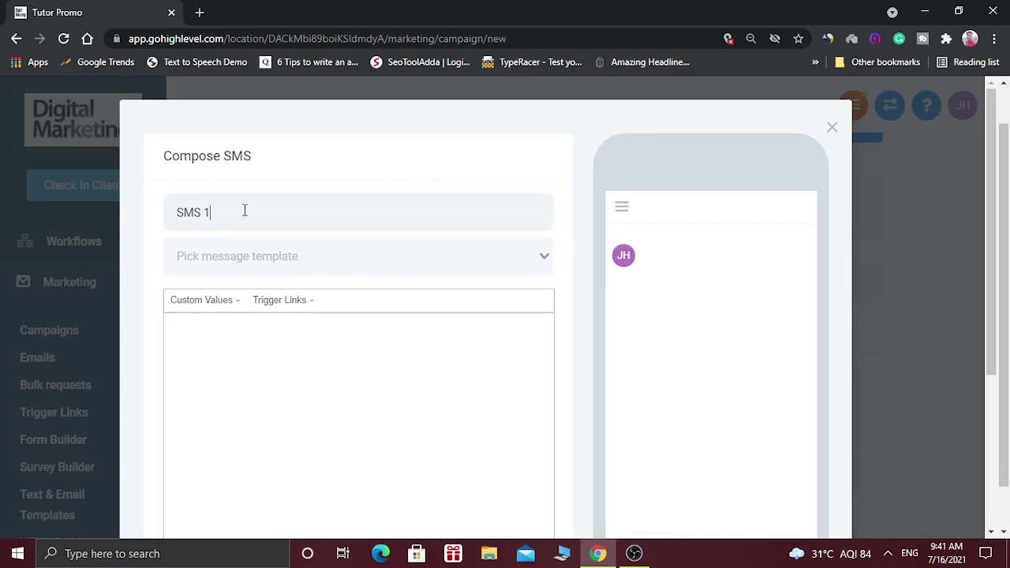
- Write the SMS 1 body as 'Hello Friend' with 'How are you?' on a second line
click(234, 363)
text(He)
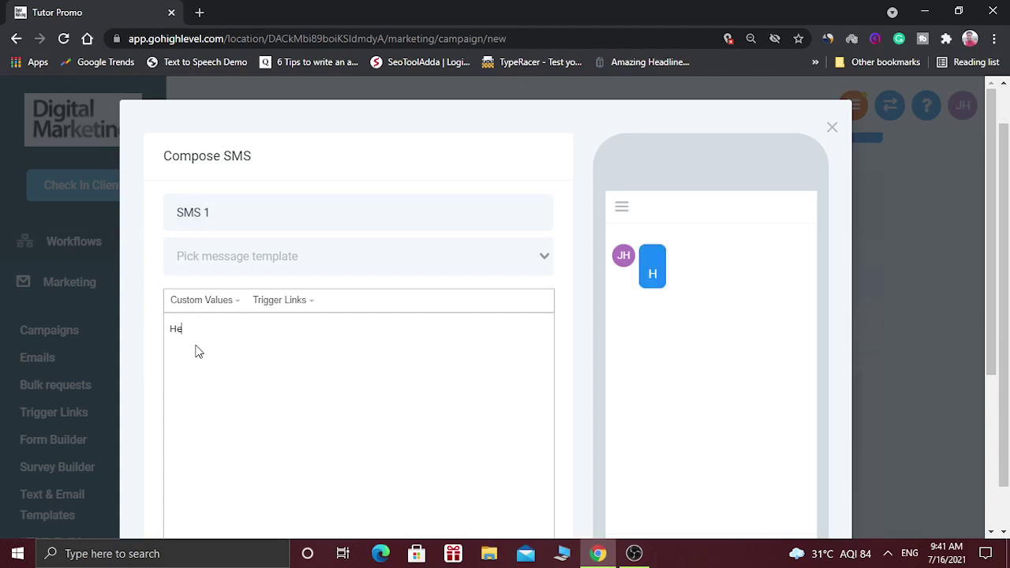
text(llo)
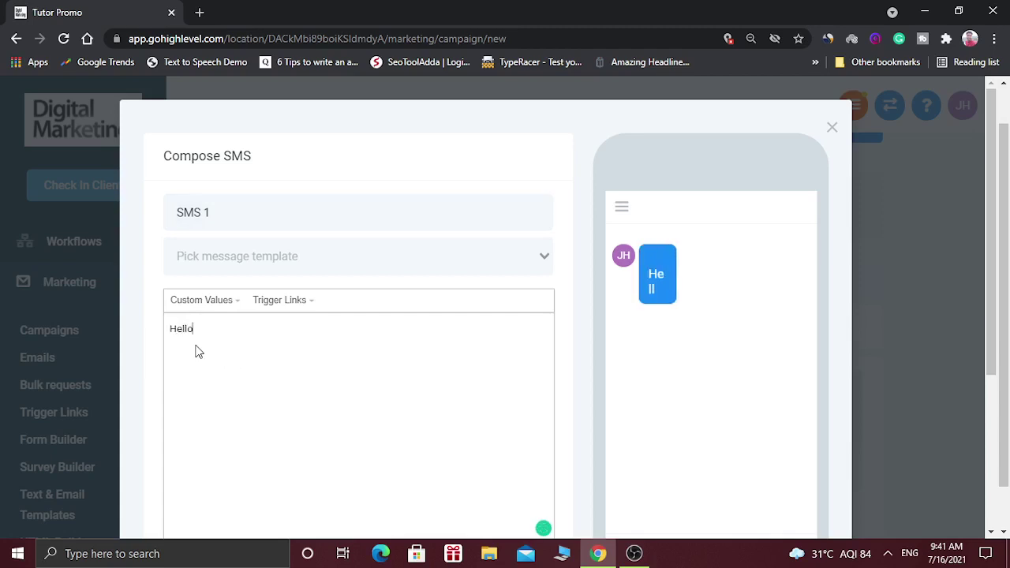
text( Fri)
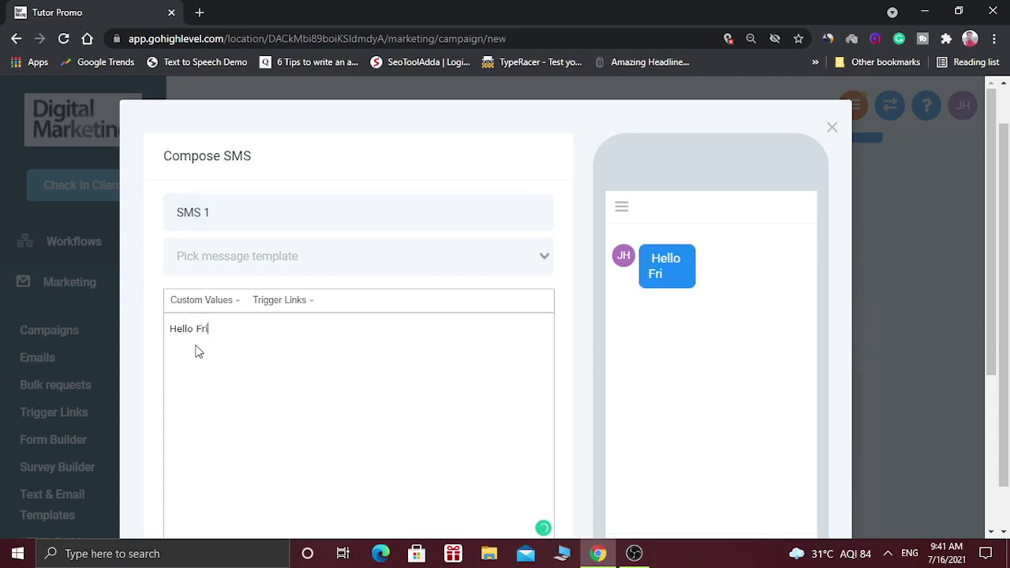
text(end)
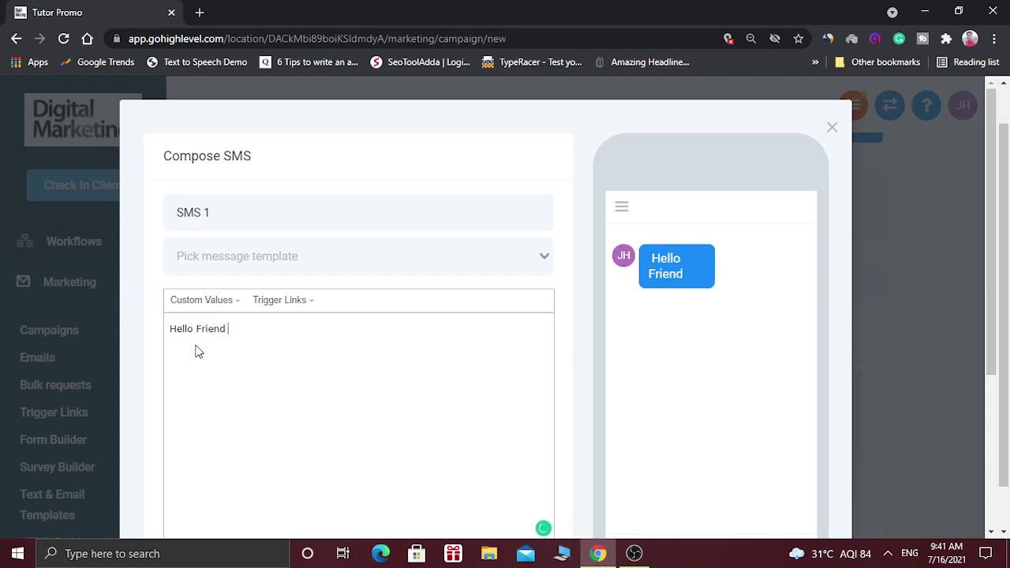
key(Return)
text(Ho)
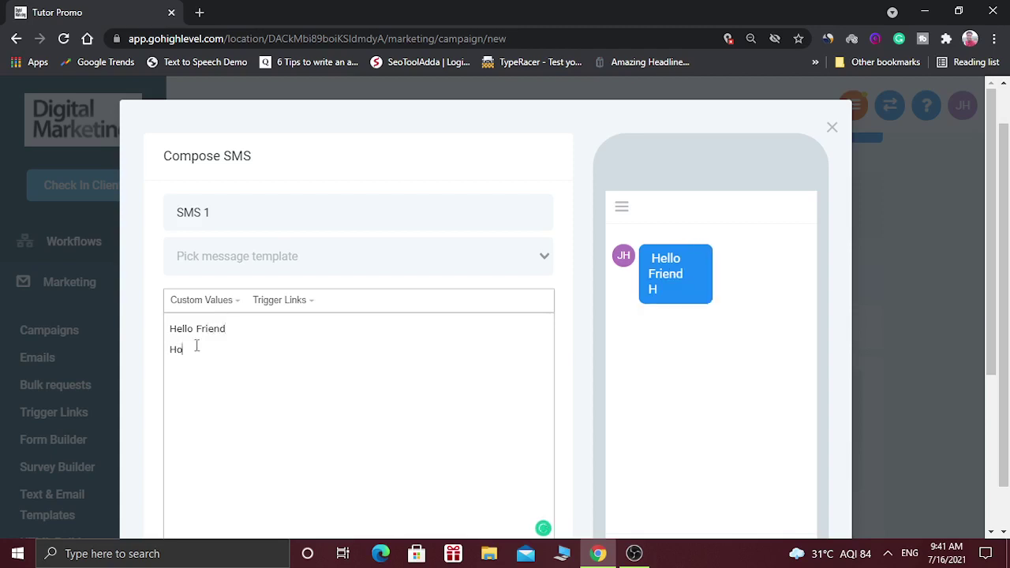
text(w are you.)
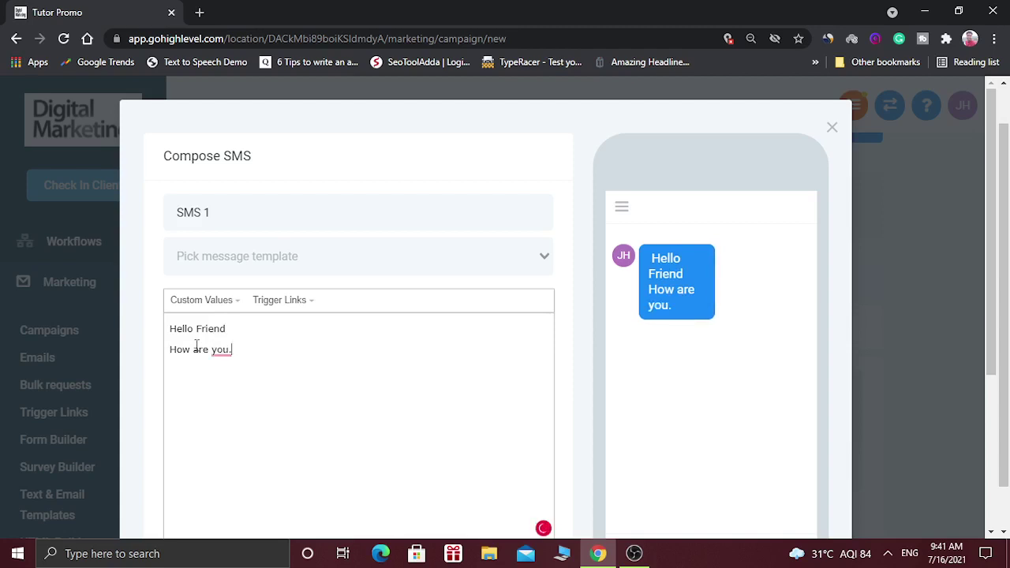
key(BackSpace)
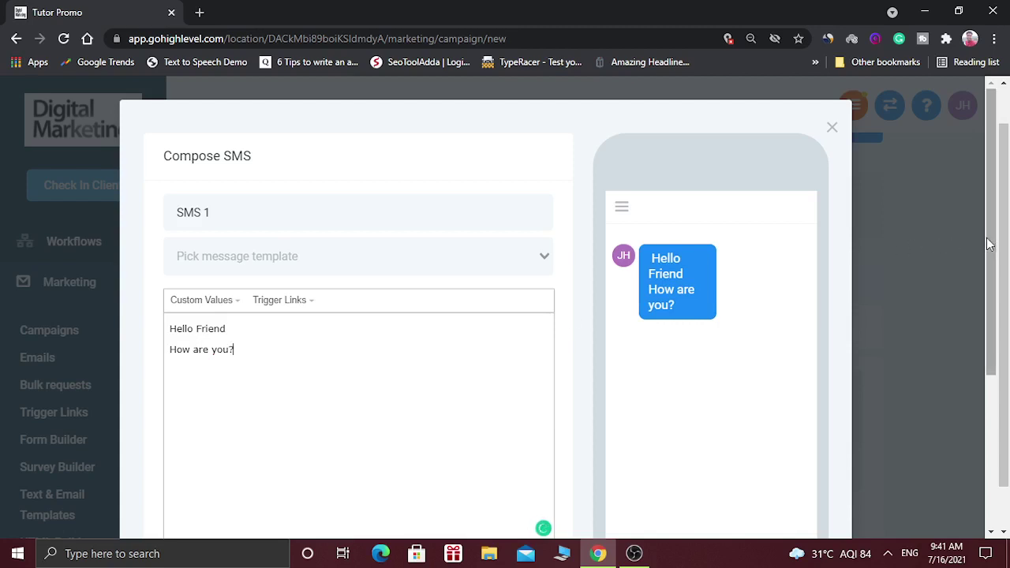
drag(990, 244, 986, 384)
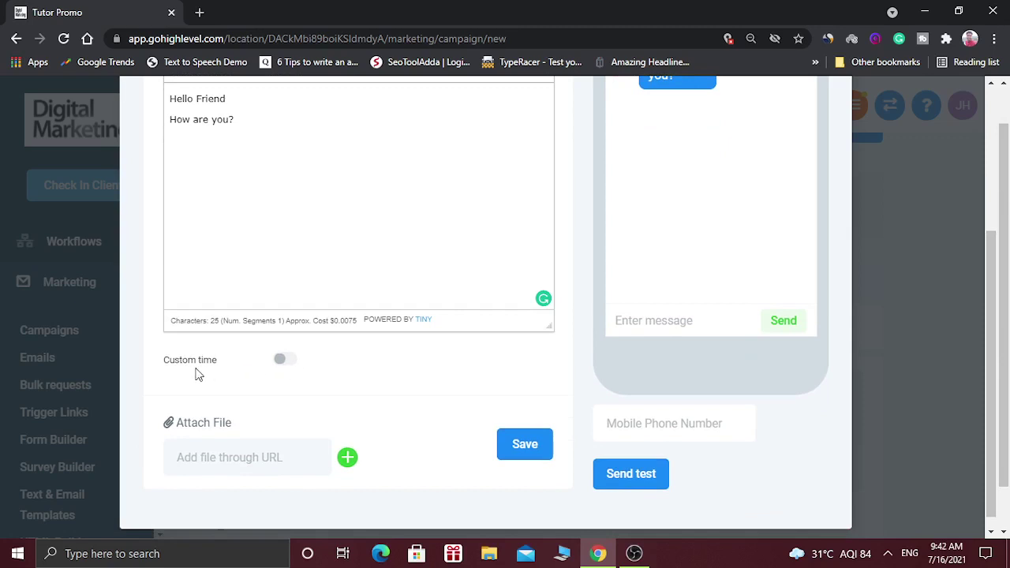
- Turn on custom time for SMS 1, keeping the condition as When
click(297, 364)
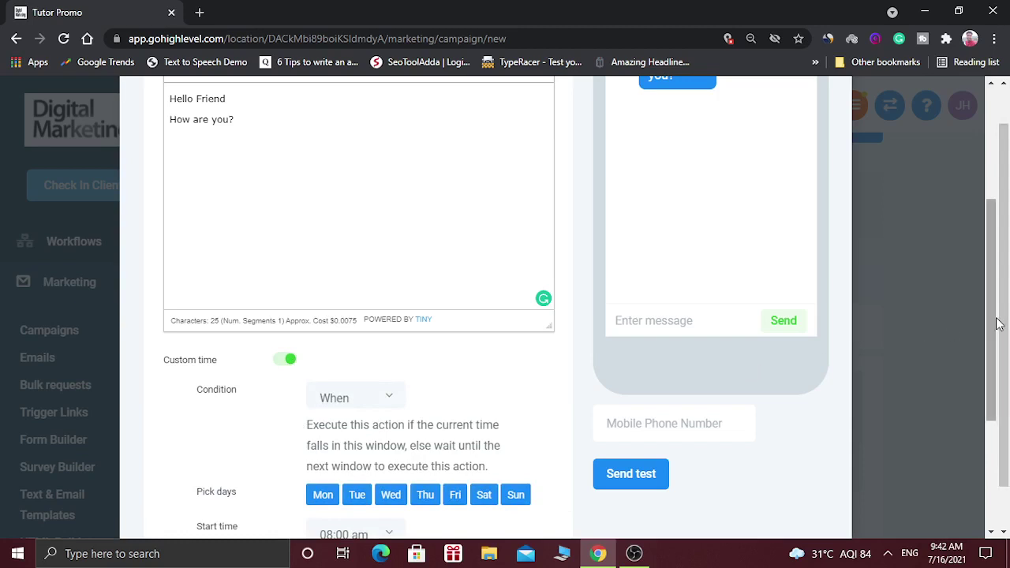
drag(1000, 324, 994, 388)
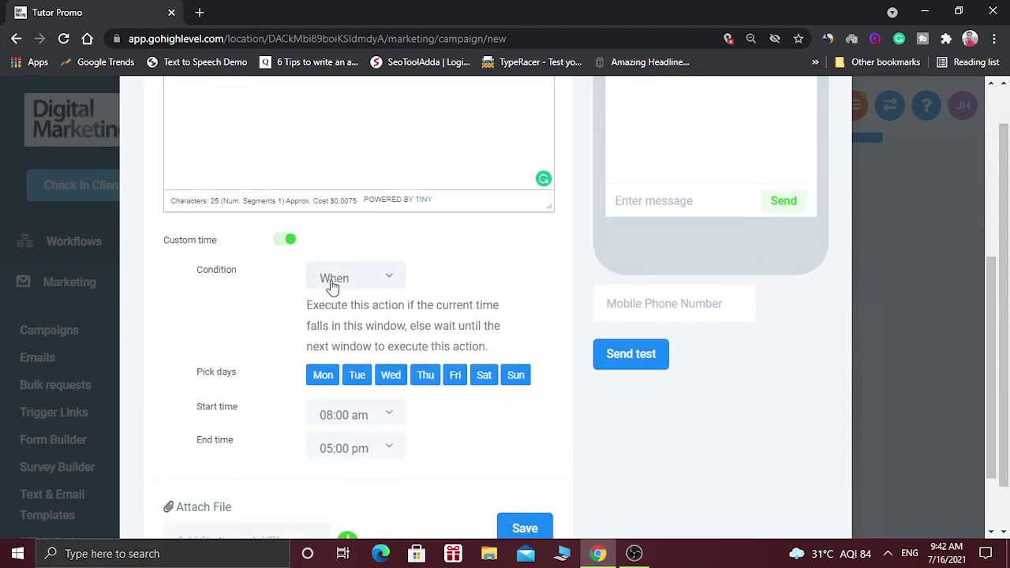
click(361, 282)
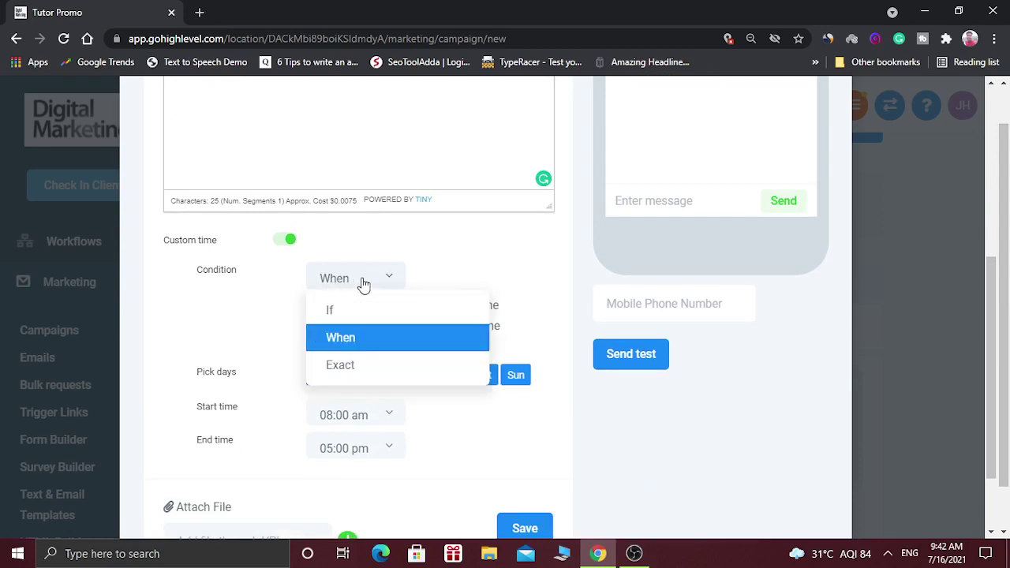
click(433, 267)
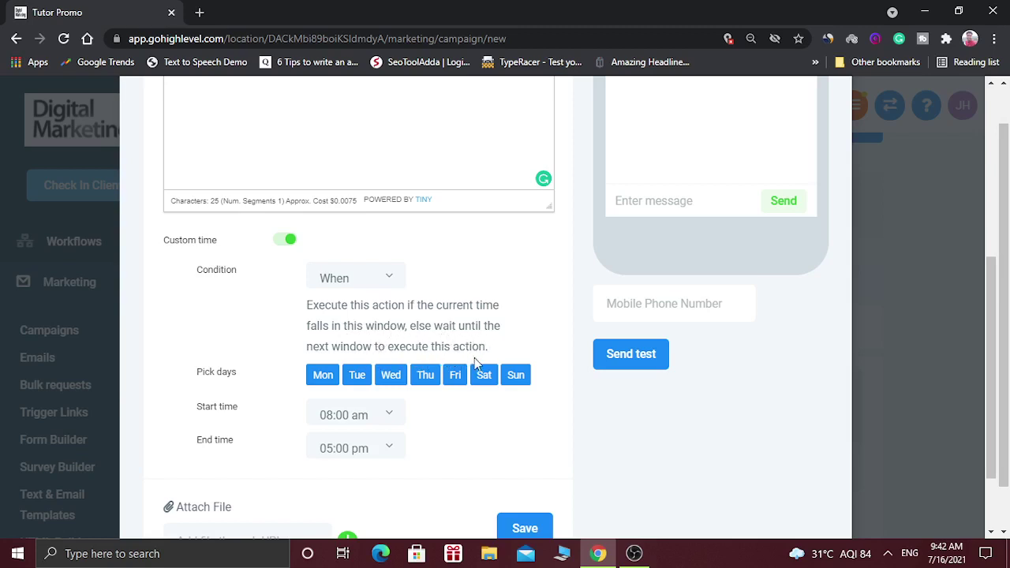
- Limit sending days to Mon and Thu–Sun, keeping the 08:00 am–05:00 pm window
click(318, 382)
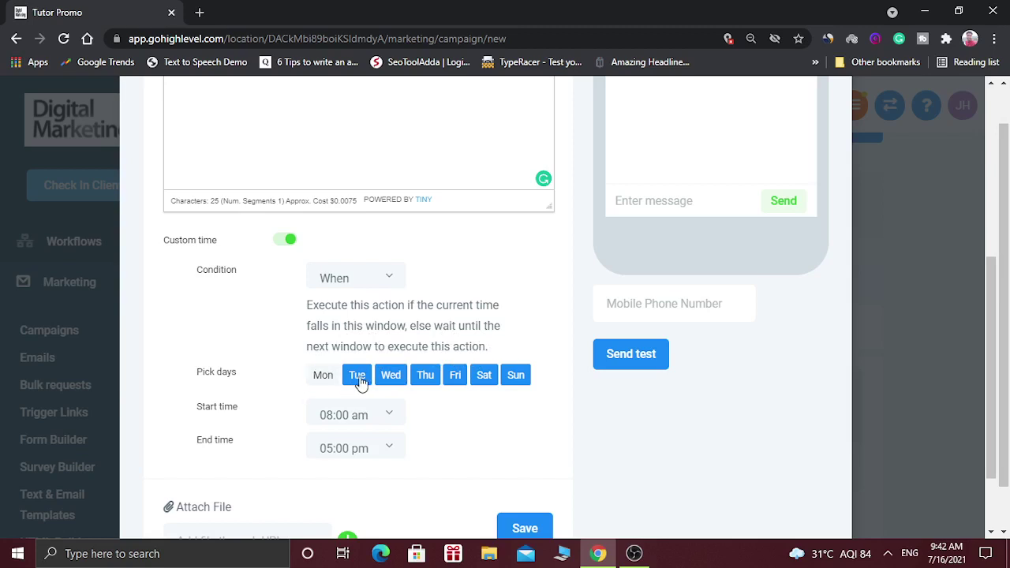
click(360, 382)
click(391, 381)
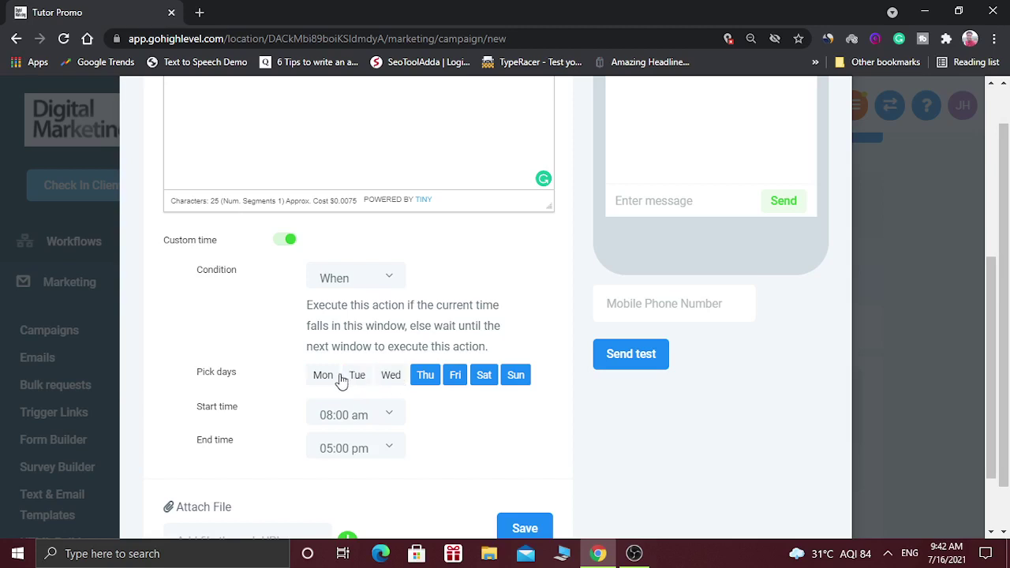
click(333, 381)
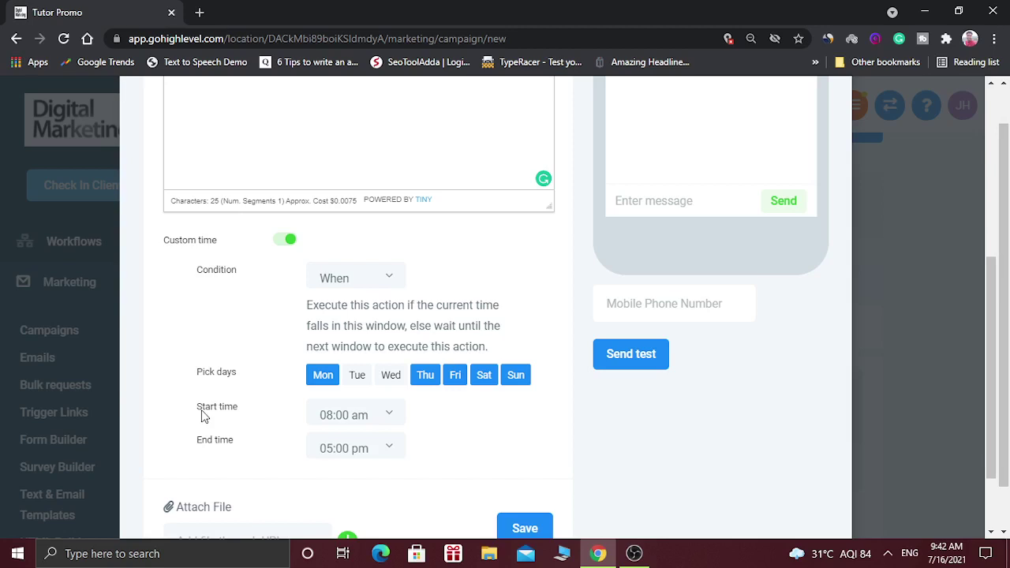
drag(202, 412, 258, 412)
drag(209, 451, 301, 451)
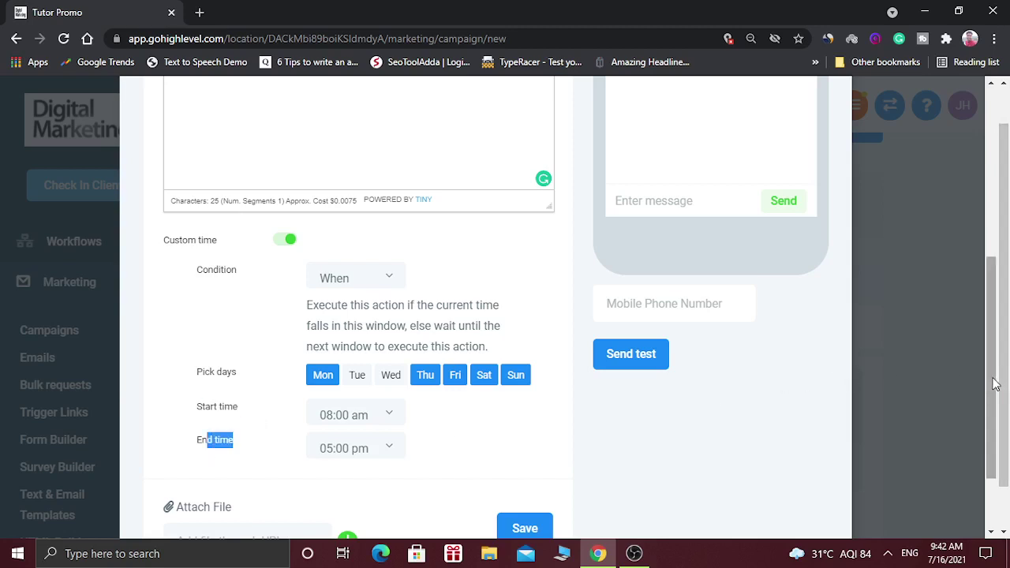
drag(997, 383, 996, 415)
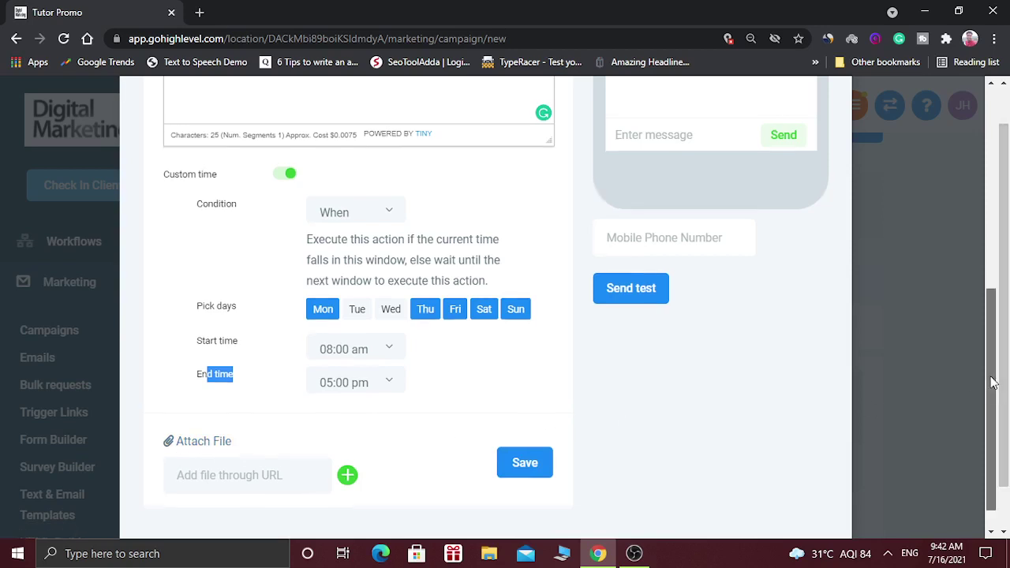
mouse_move(996, 387)
mouse_down()
mouse_move(995, 414)
mouse_move(999, 389)
mouse_up()
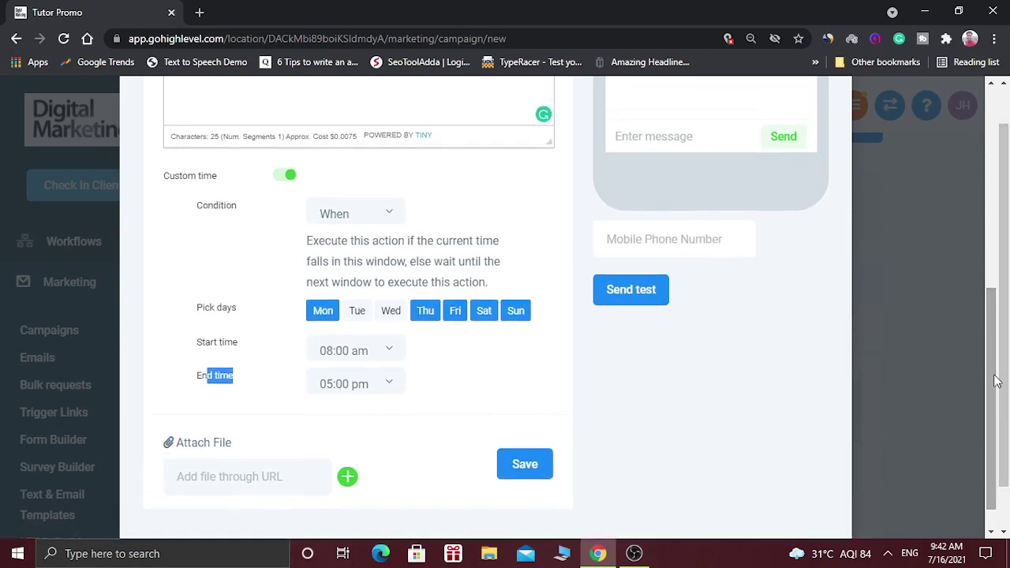
- Turn off SMS 1's custom time and send a test to an entered mobile number
click(285, 180)
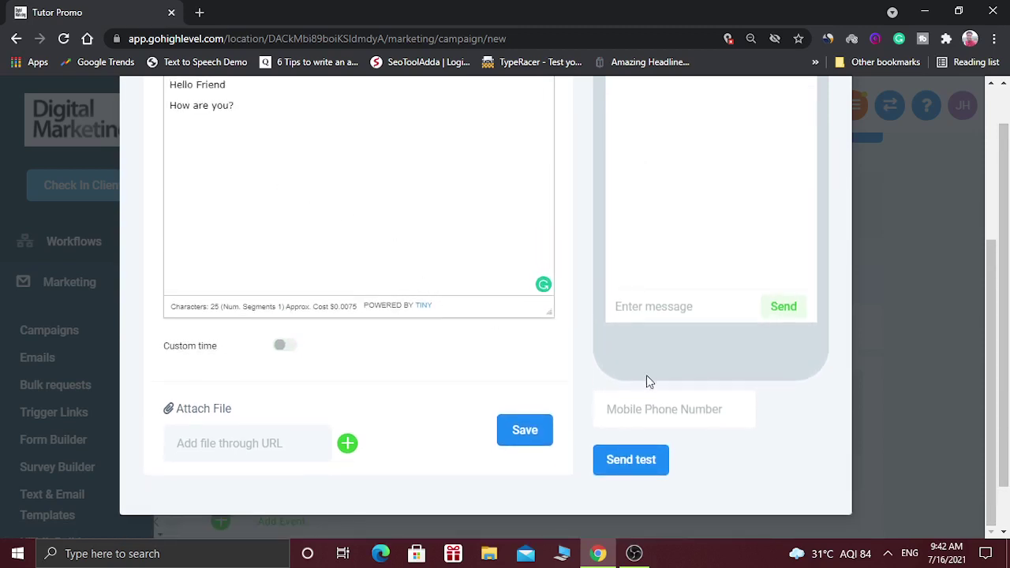
mouse_move(1002, 395)
mouse_down()
mouse_move(1000, 236)
mouse_move(993, 405)
mouse_up()
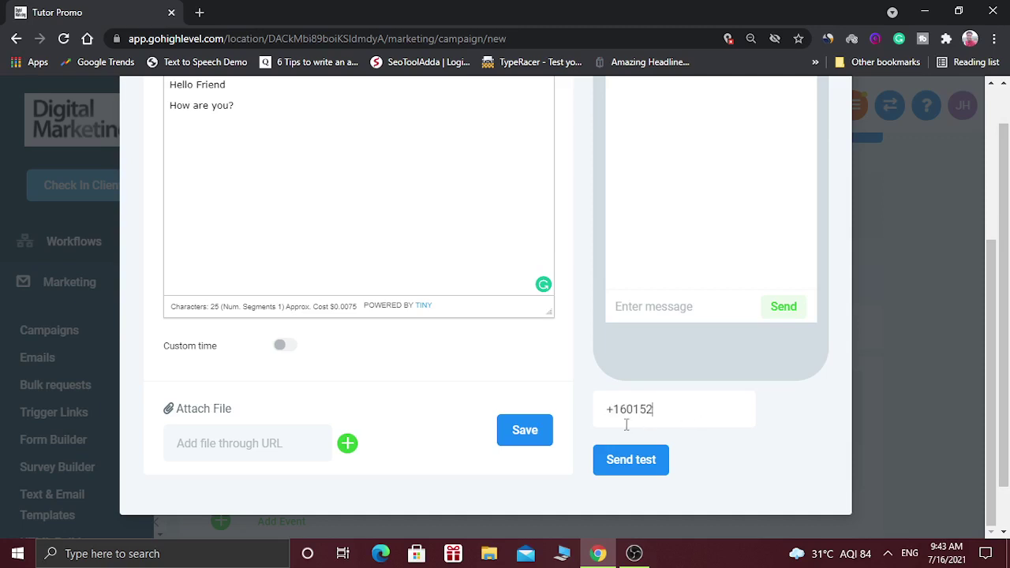
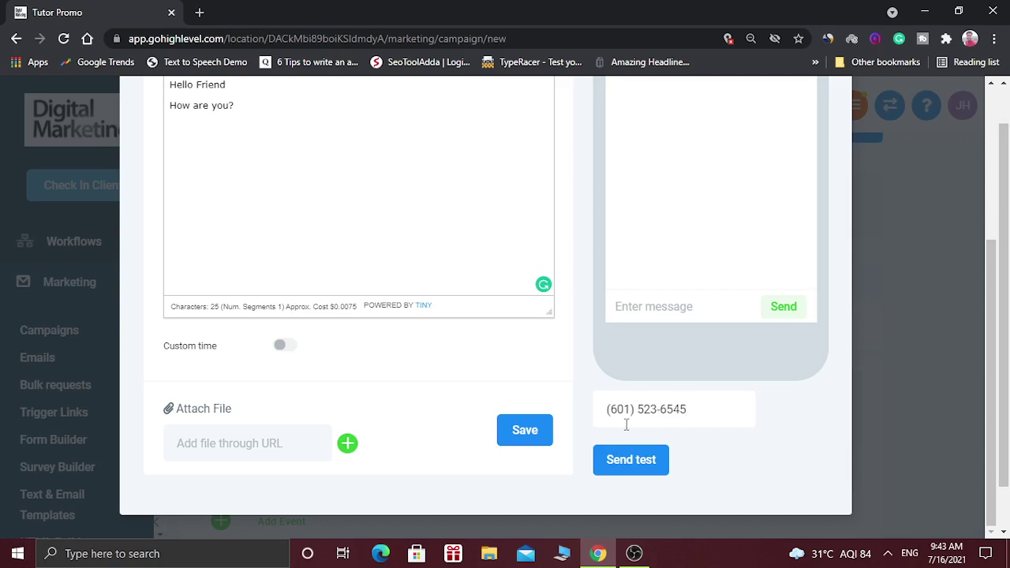
click(604, 462)
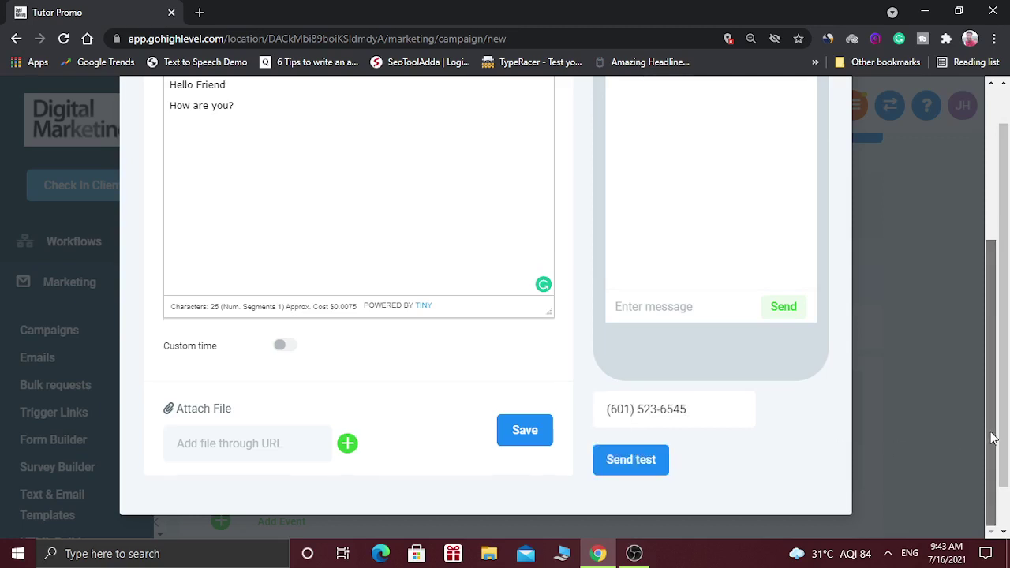
drag(996, 441, 996, 306)
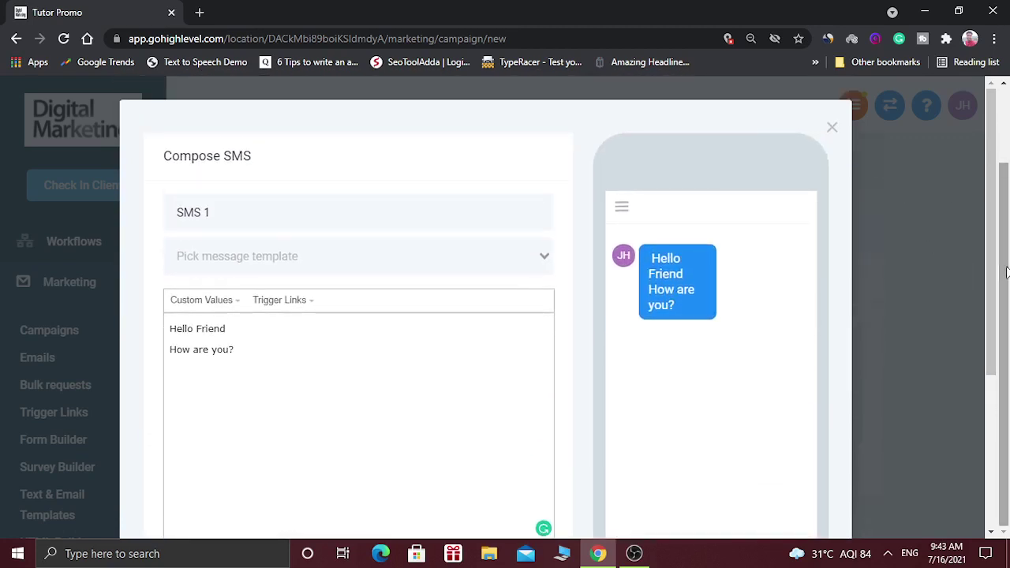
drag(991, 278, 1006, 248)
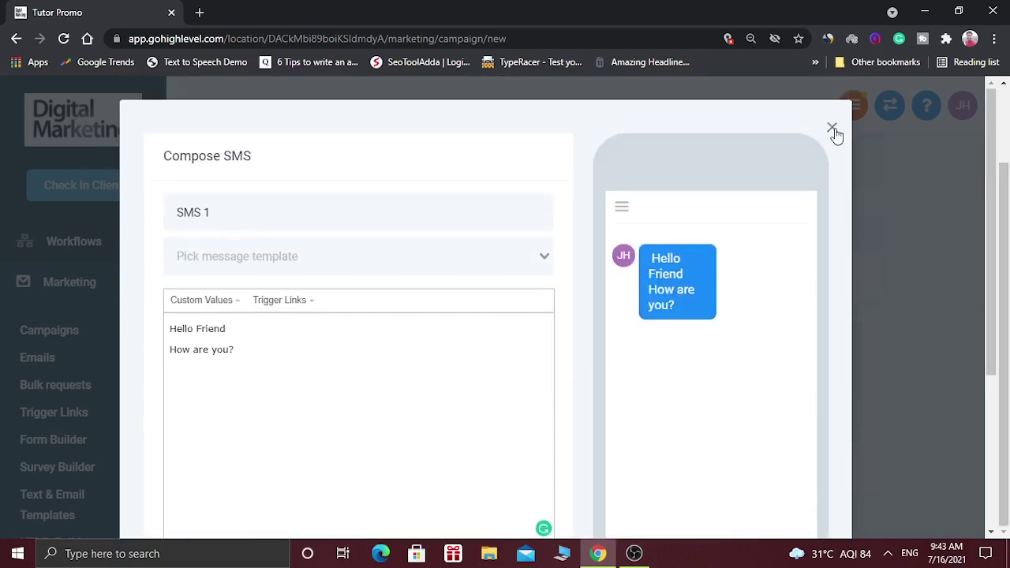
- Close the SMS editor and add an Email event to the campaign
click(833, 129)
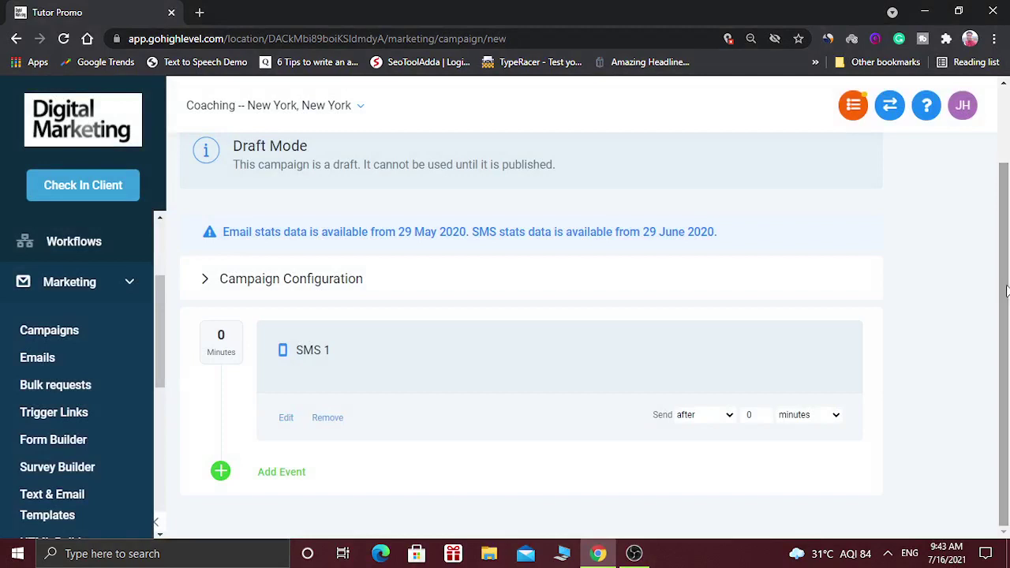
click(222, 471)
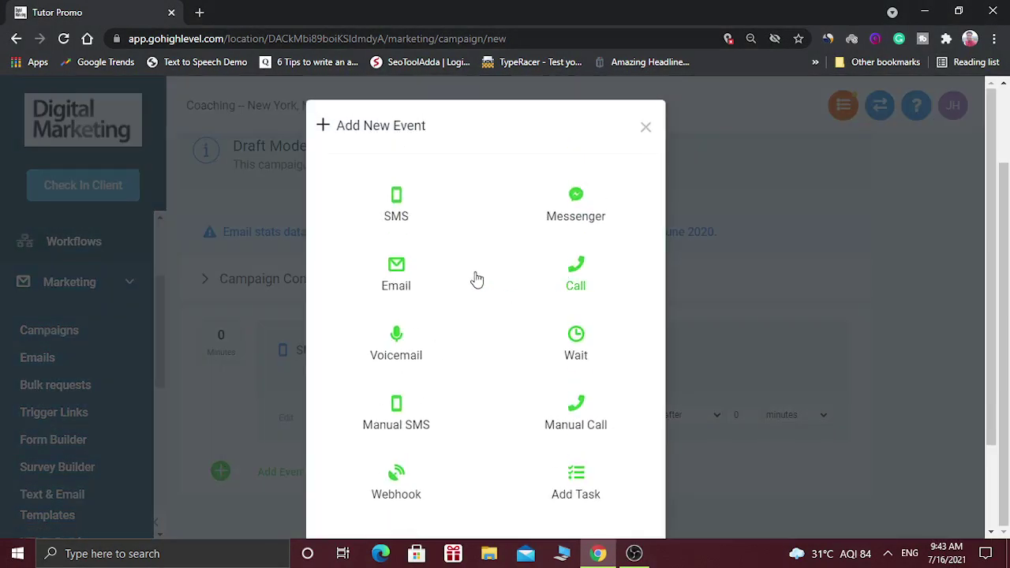
click(397, 277)
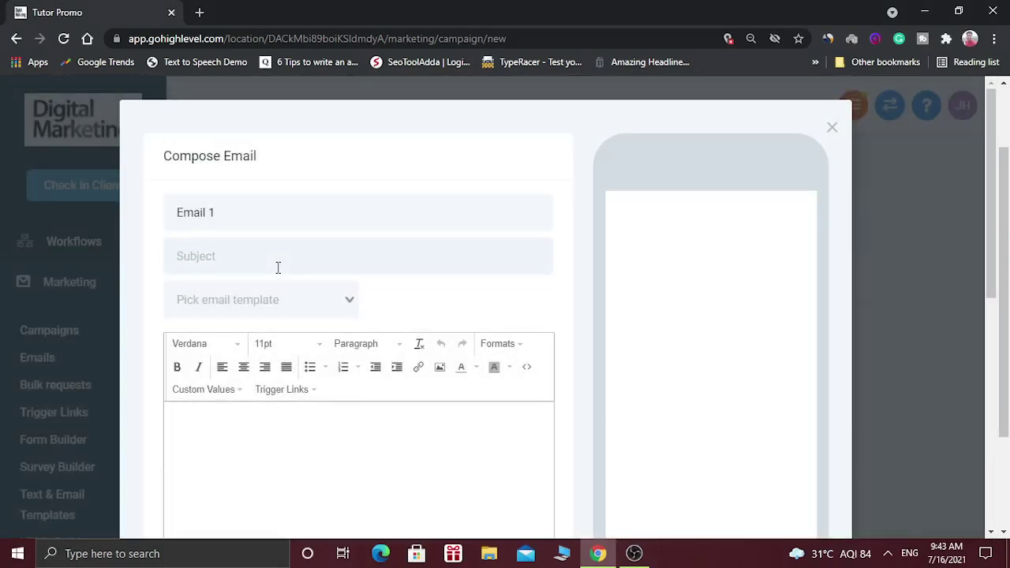
- Enter the email subject 'First Email' and dismiss the empty template list
click(278, 268)
text(First Email)
click(345, 294)
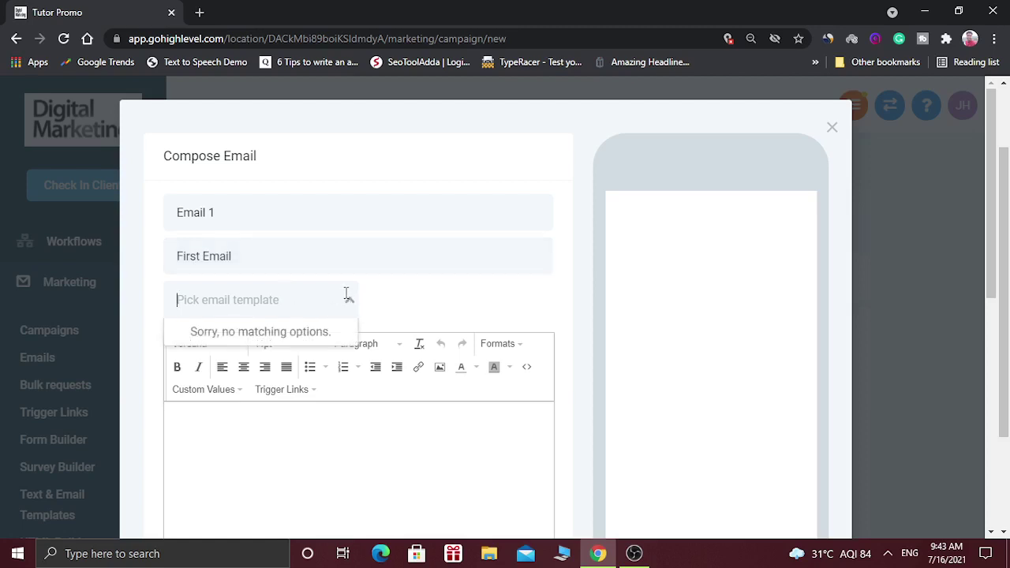
click(387, 314)
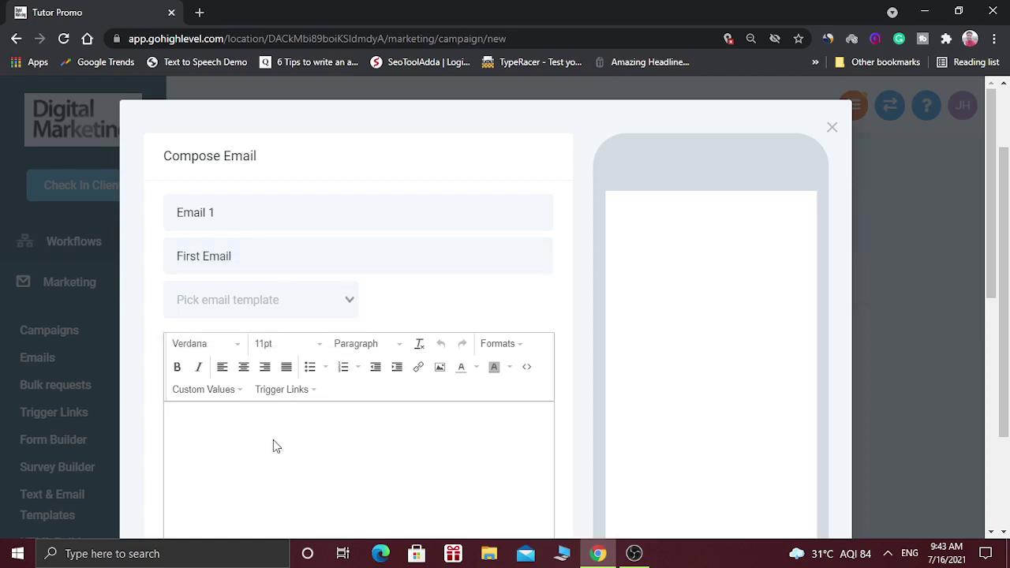
- Type the email body: 'Hello Friend', 'How are you?', 'This is a test email. Thank you'
text(Hello Fri)
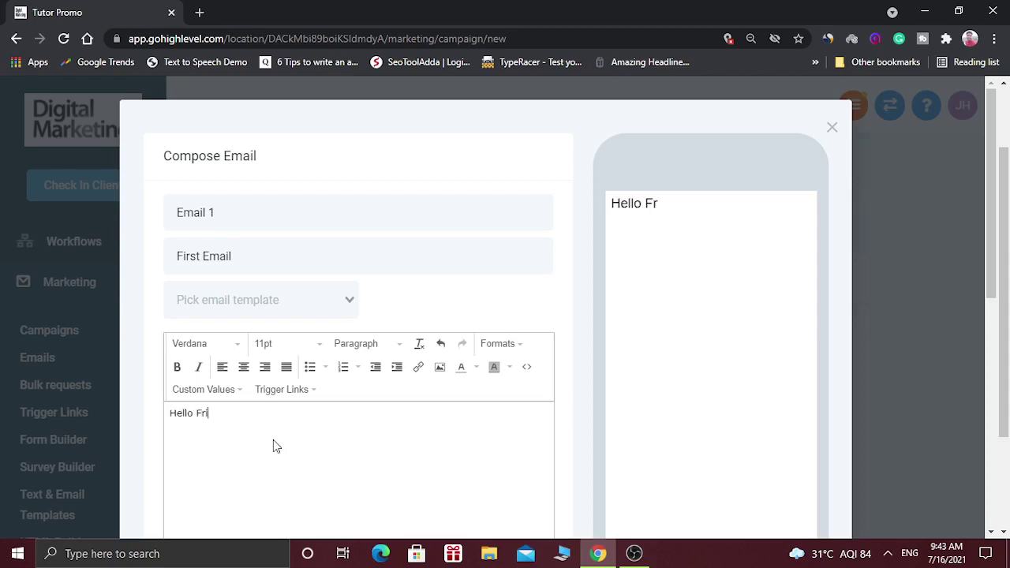
text(end H)
key(BackSpace)
text(H)
key(BackSpace)
key(Return)
text(How are you)
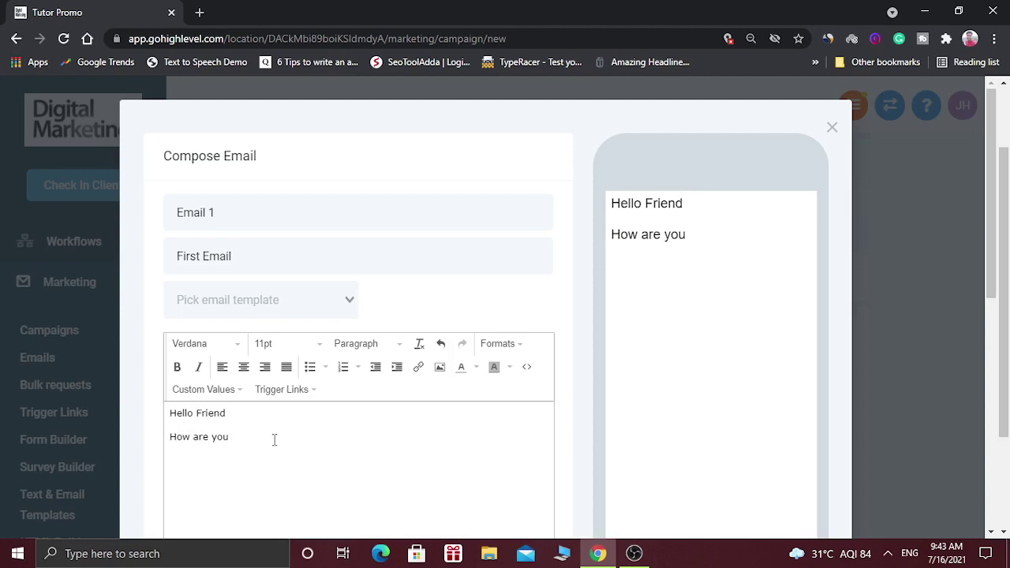
text(?)
key(Return)
text(THis)
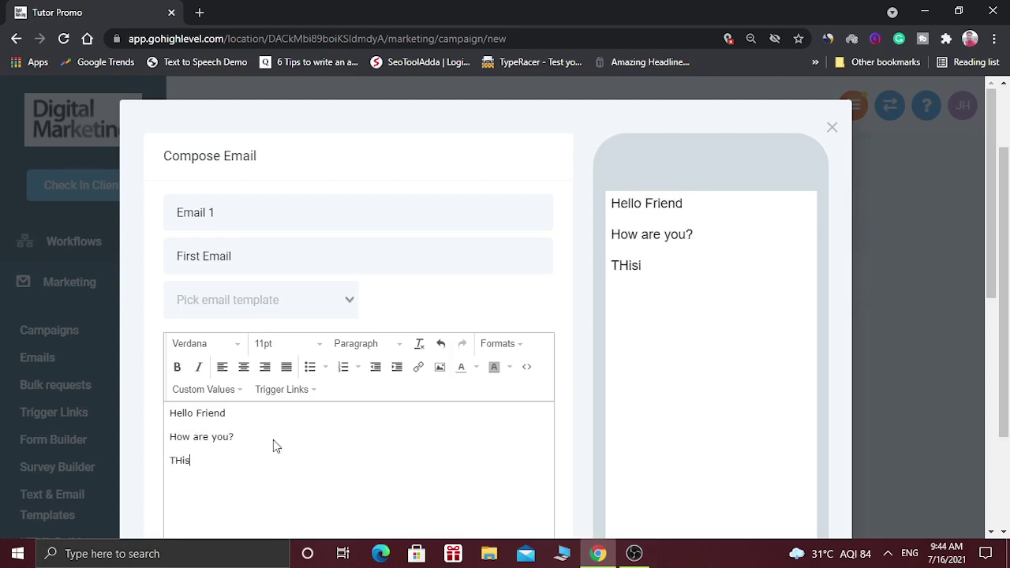
key(BackSpace)
key(BackSpace)
key(BackSpace)
text(his i)
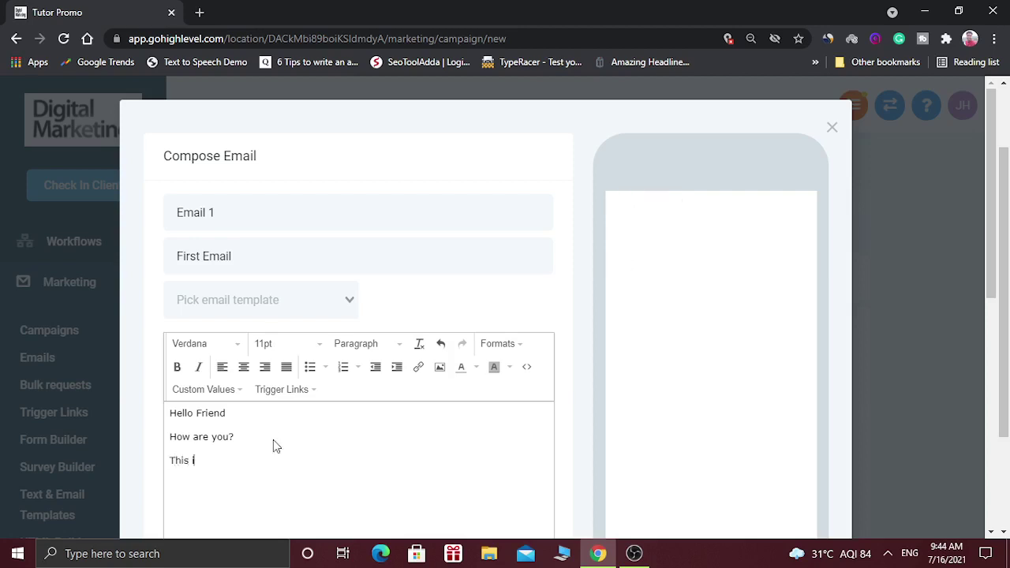
text(s a test )
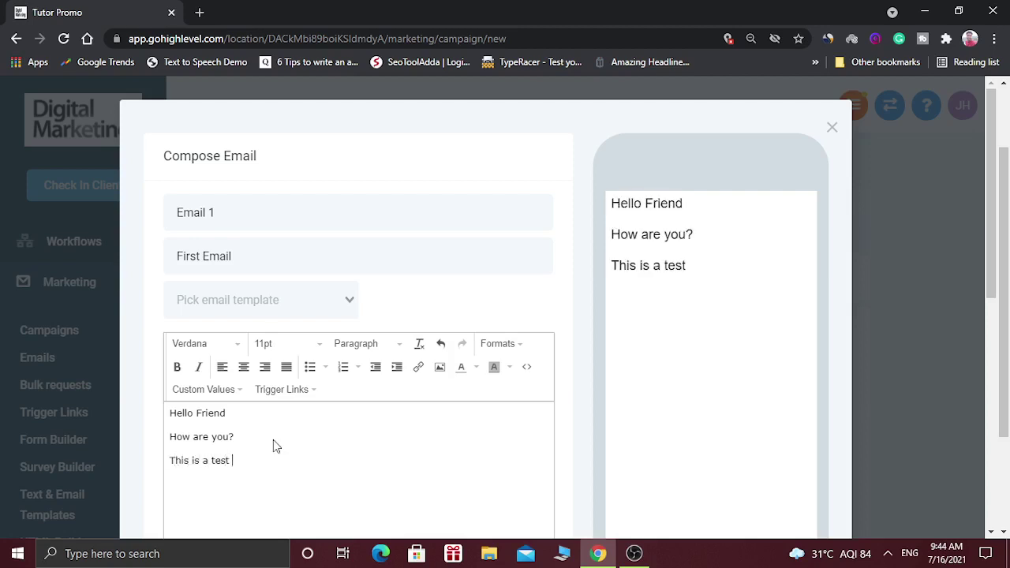
text(email. Th)
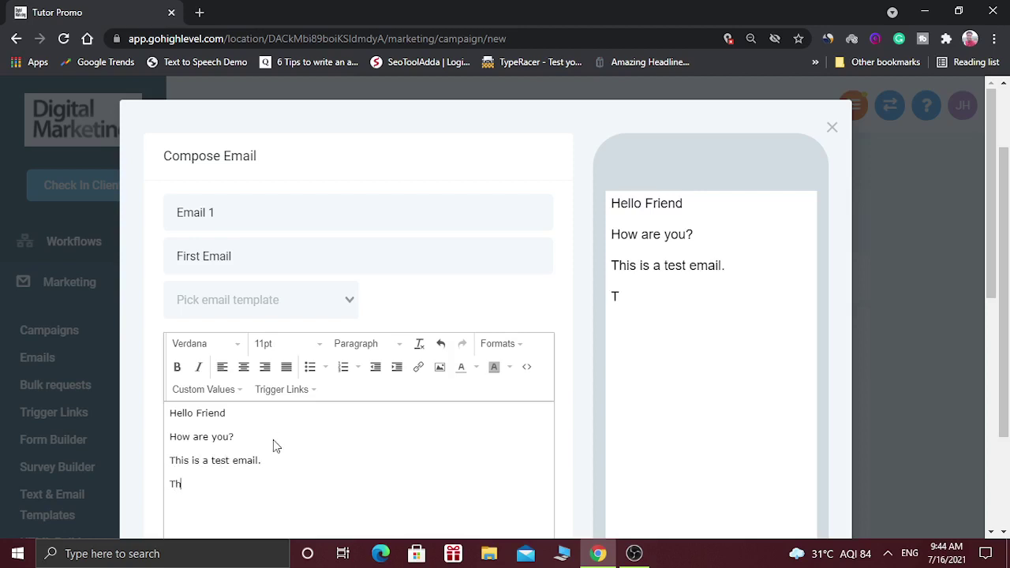
text(ank you.)
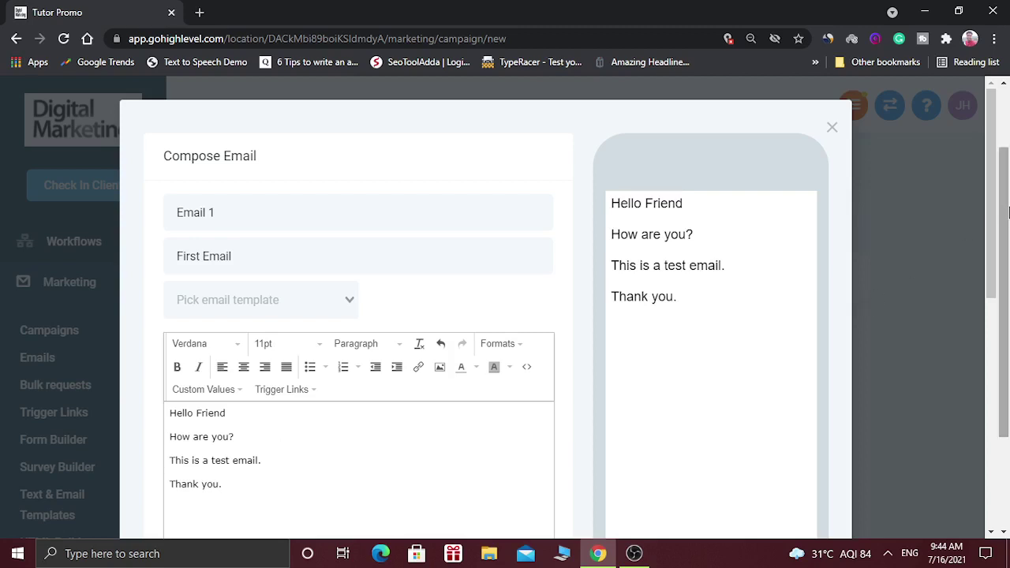
- Turn on custom time for Email 1 and deselect Monday and Thursday
drag(996, 220, 991, 350)
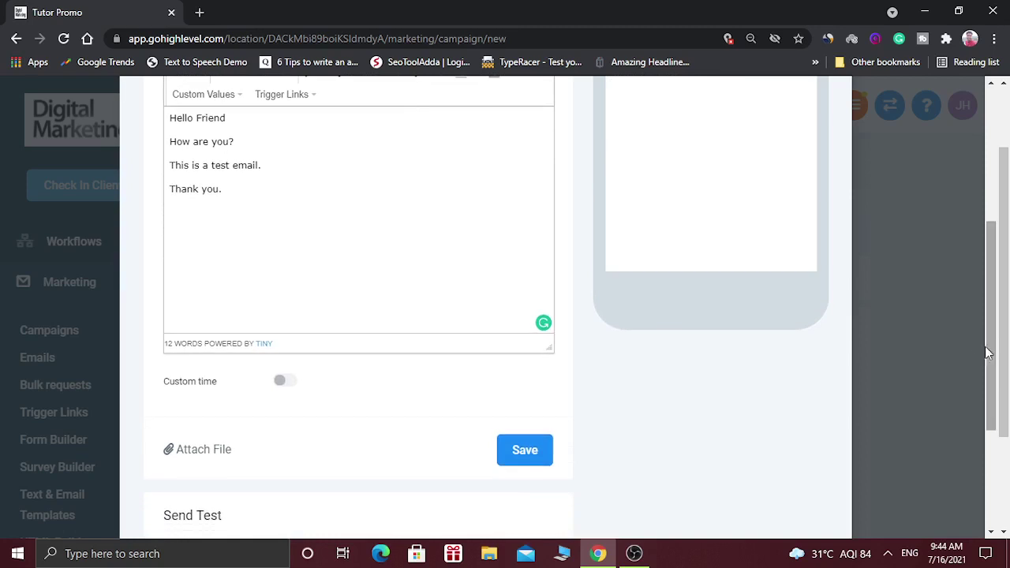
click(284, 382)
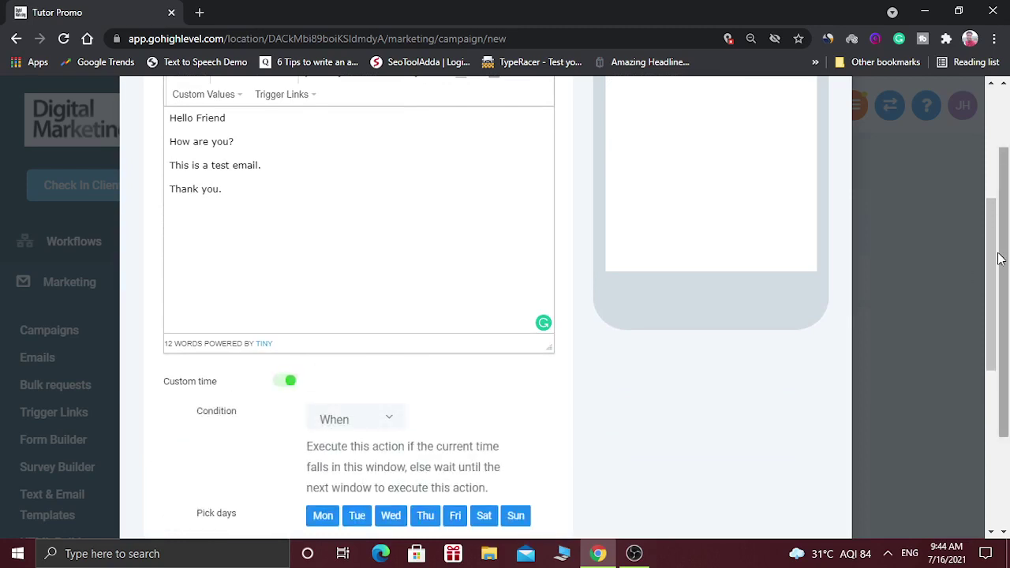
drag(992, 214, 983, 334)
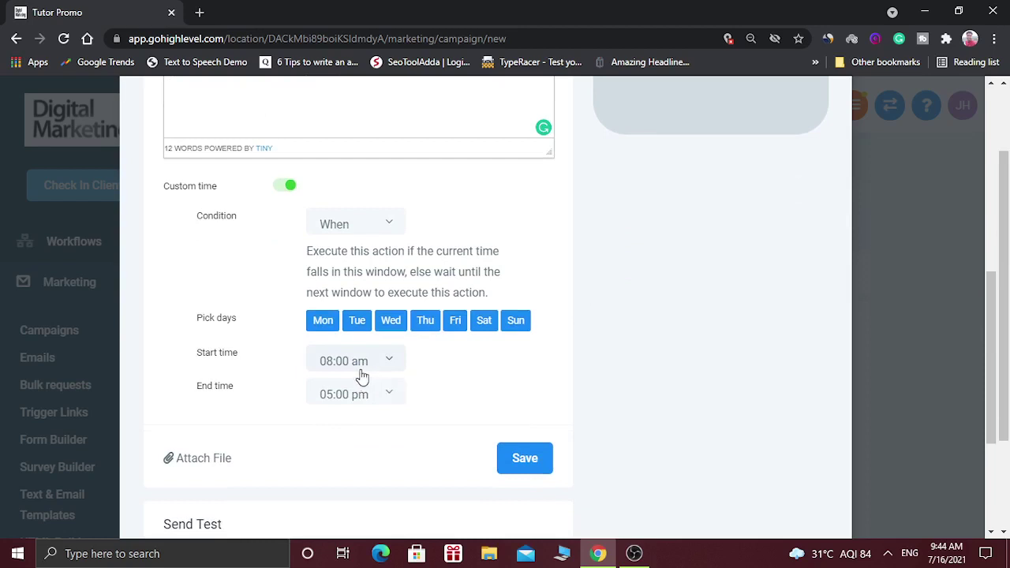
click(331, 322)
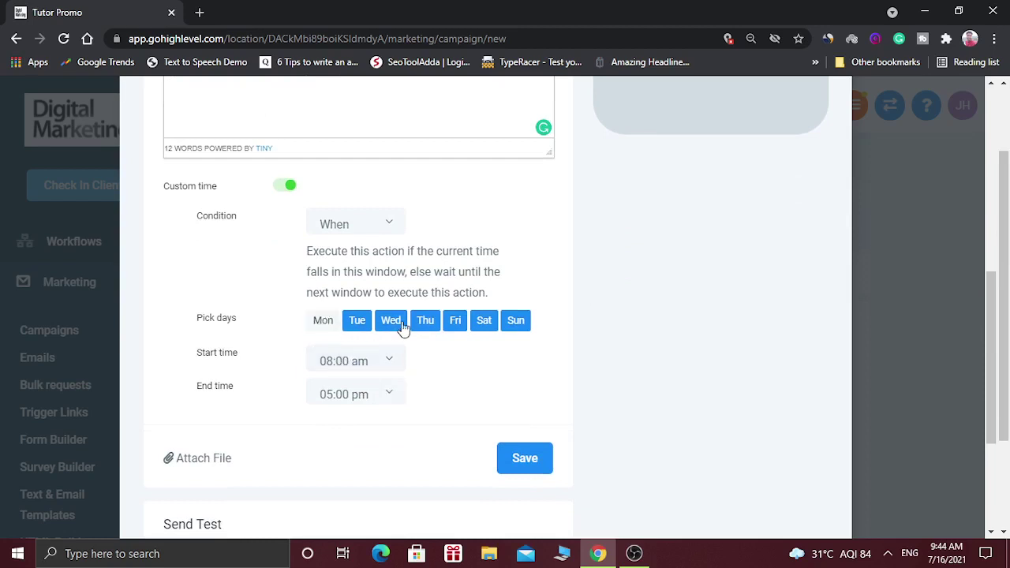
click(433, 321)
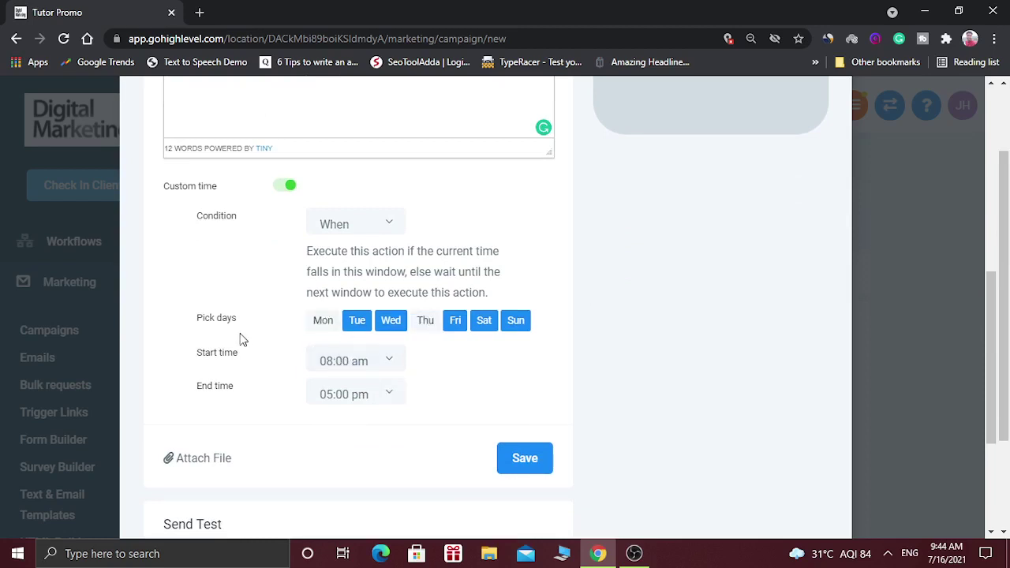
drag(203, 320, 205, 363)
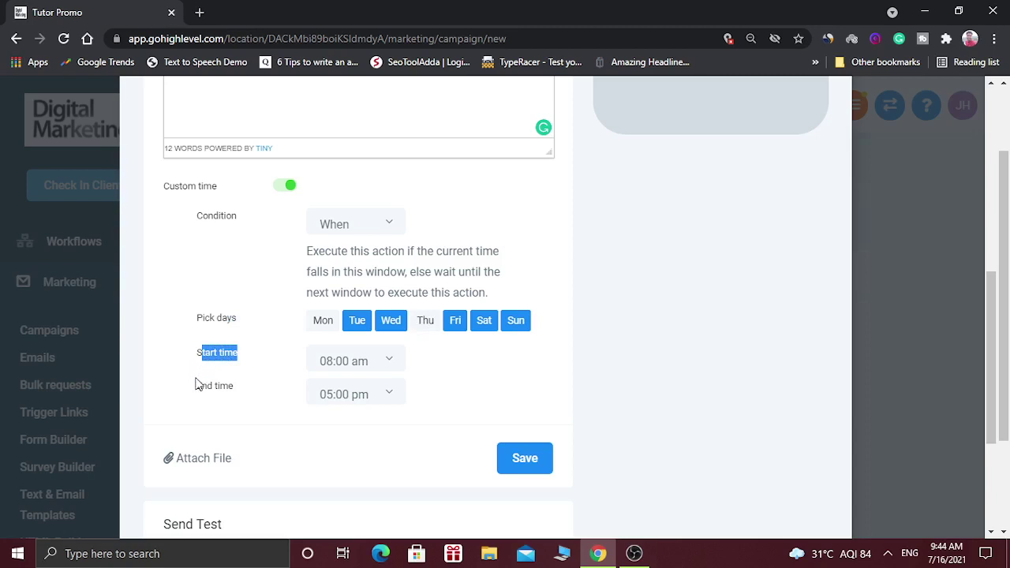
click(198, 394)
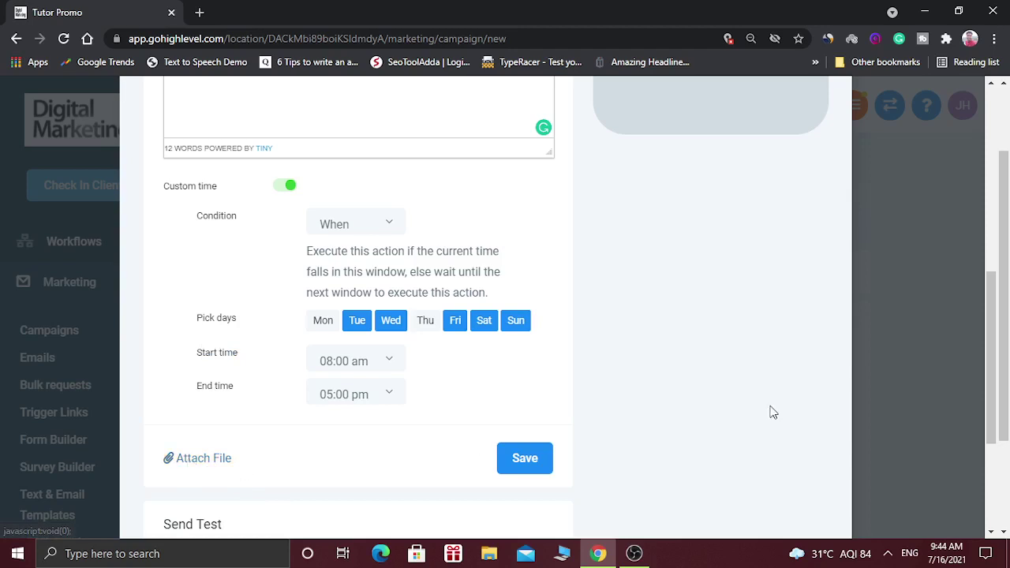
drag(994, 367, 994, 418)
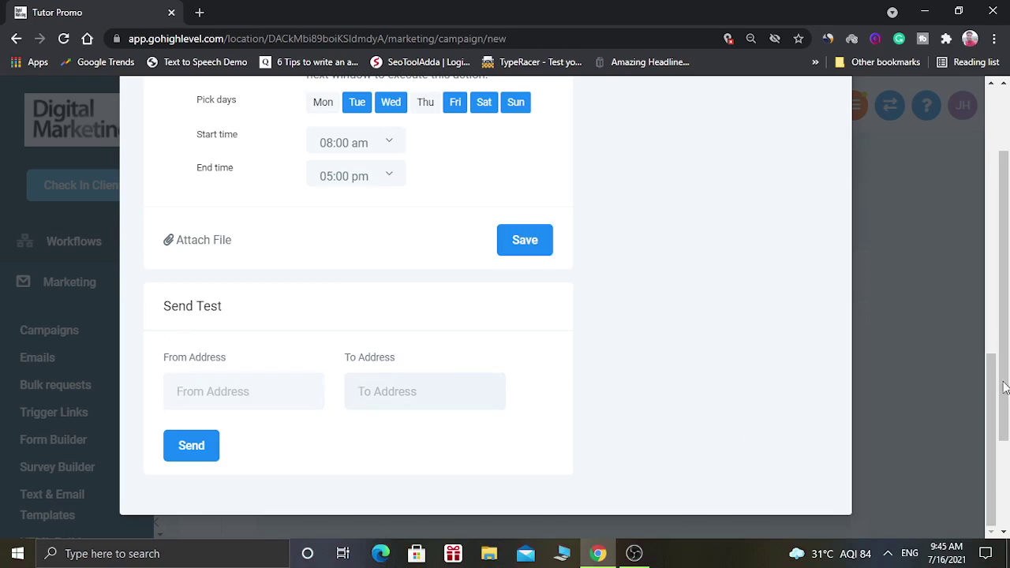
- Switch Email 1's custom time back off and save the email to the campaign
scroll(997, 380, up, 1)
drag(997, 380, 987, 280)
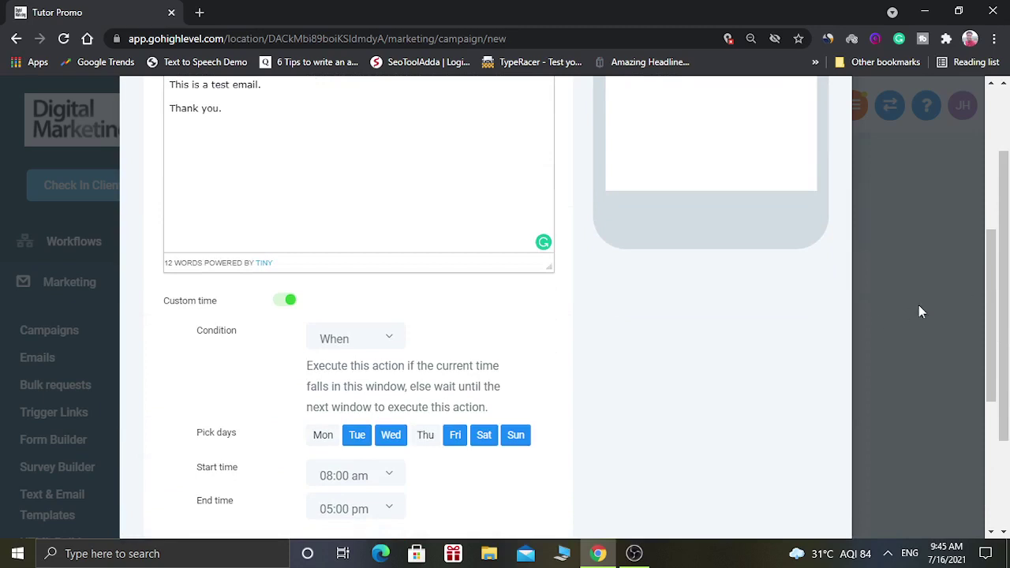
click(282, 301)
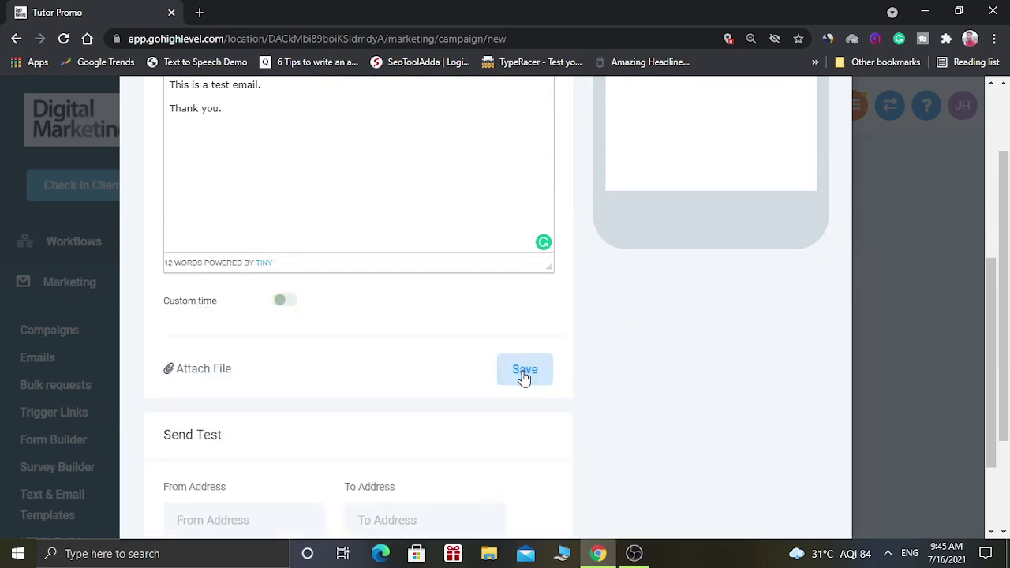
click(520, 374)
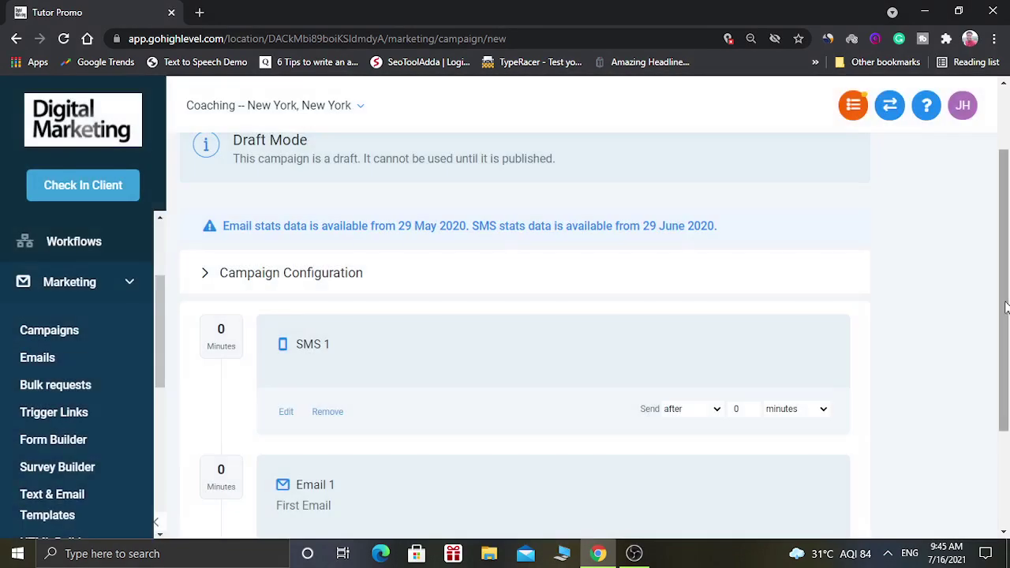
- Add a Voicemail event after Email 1, closing its settings without uploading a file
scroll(978, 332, down, 2)
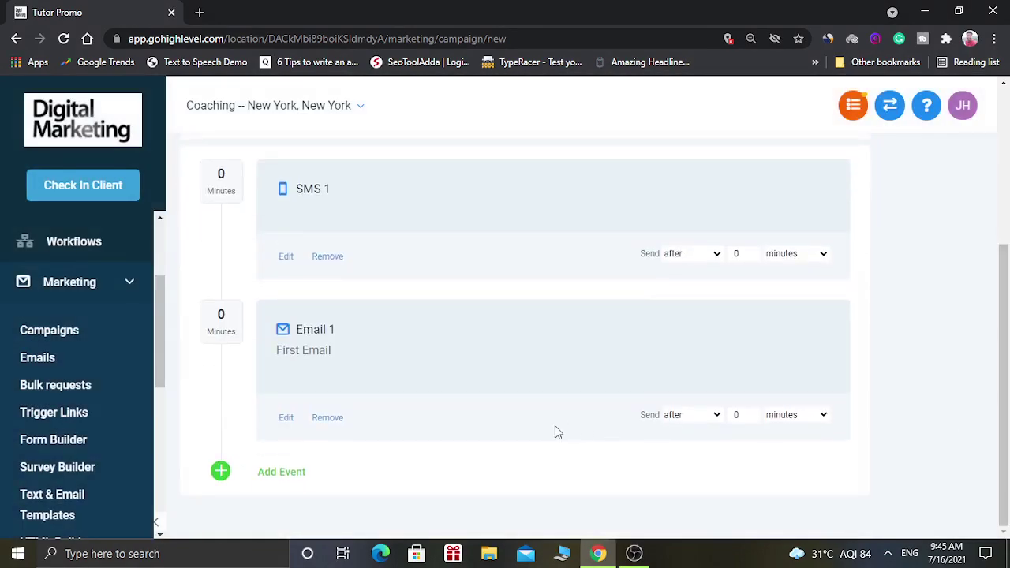
click(221, 474)
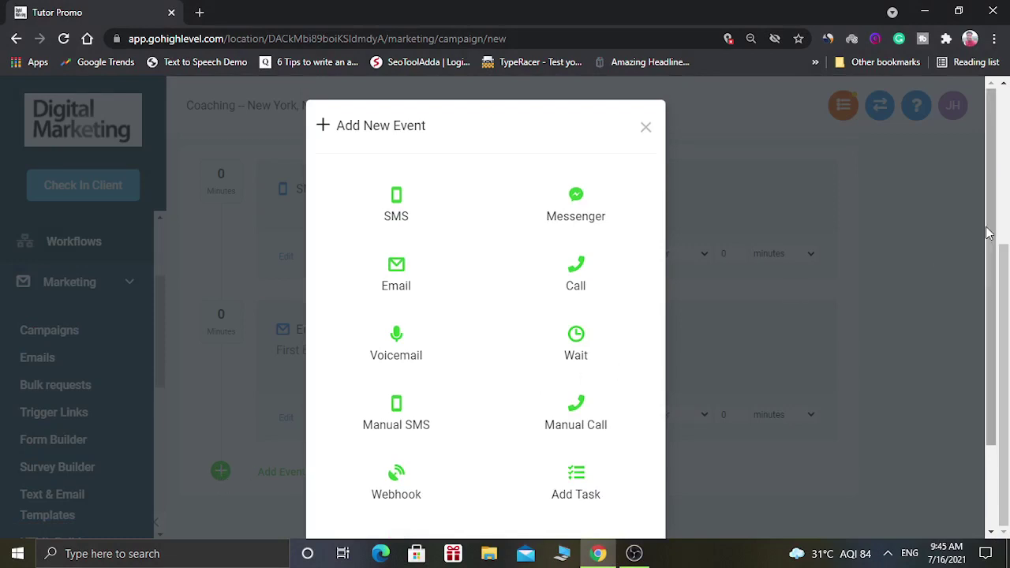
drag(996, 263, 993, 348)
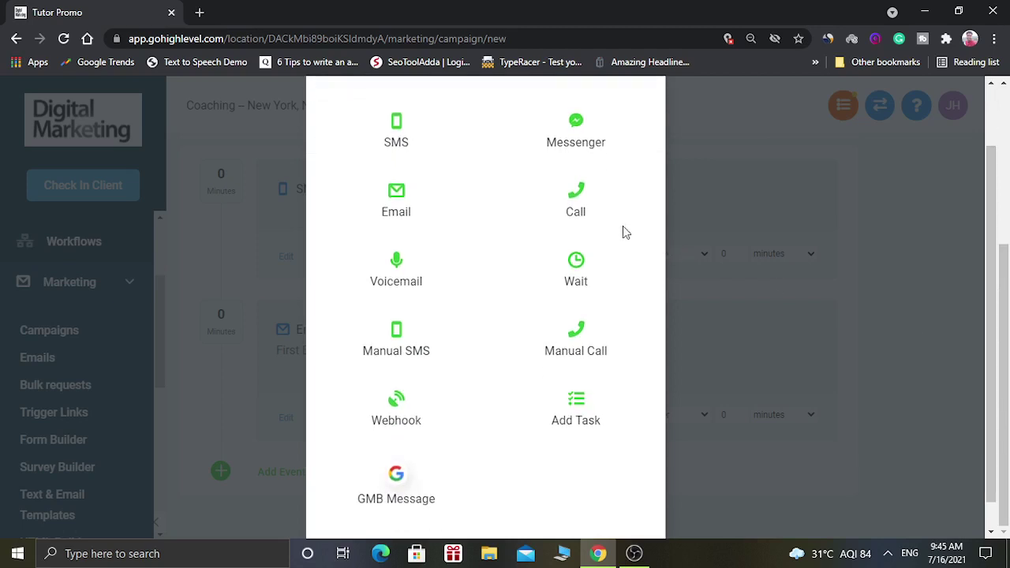
click(397, 268)
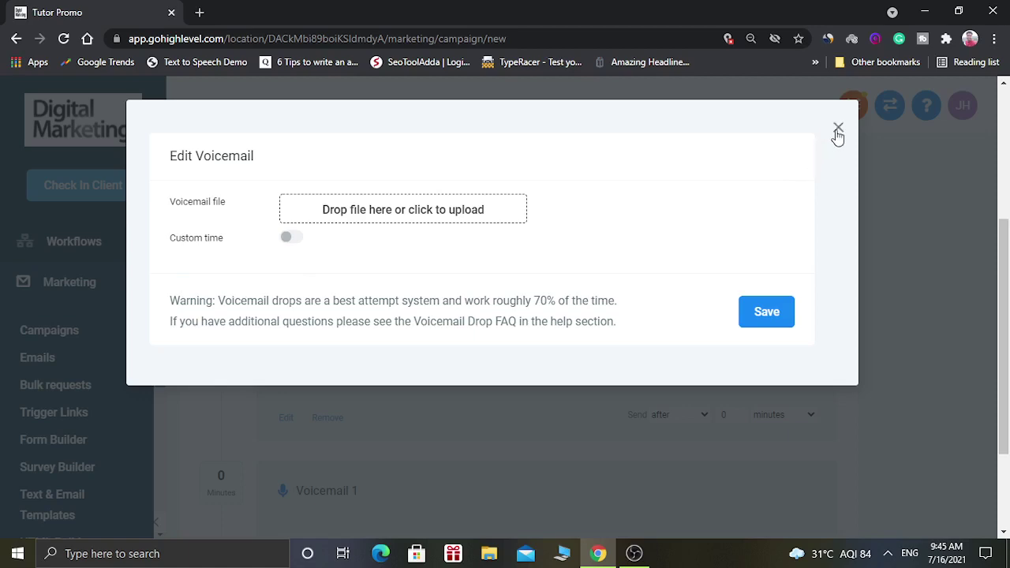
click(839, 129)
drag(1006, 277, 1007, 349)
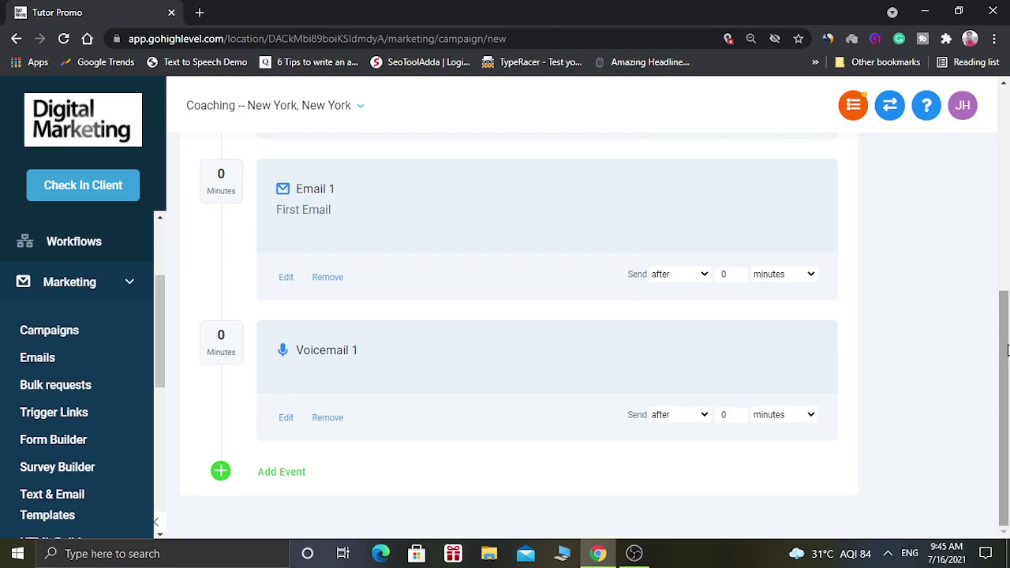
click(223, 470)
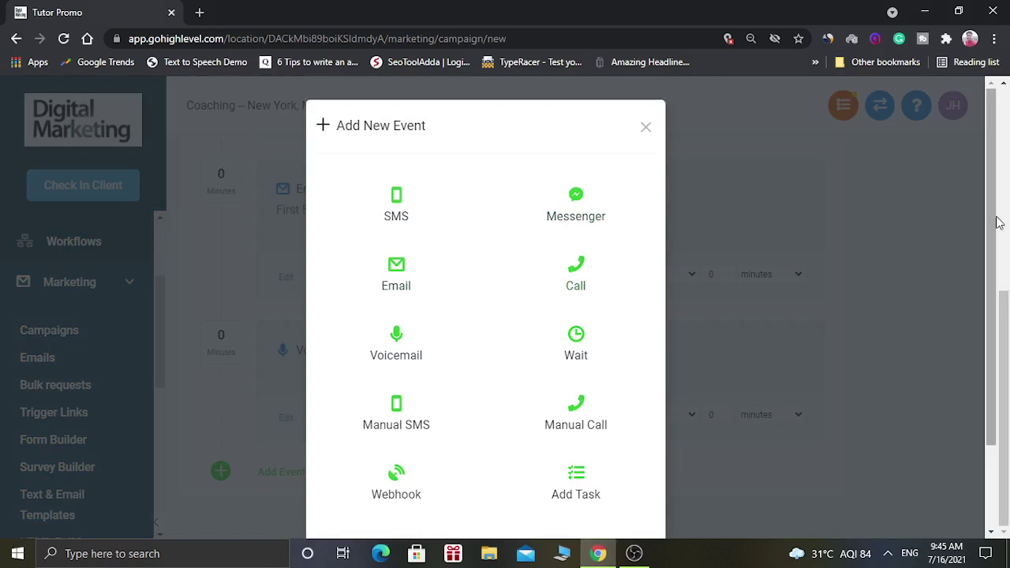
scroll(992, 294, down, 1)
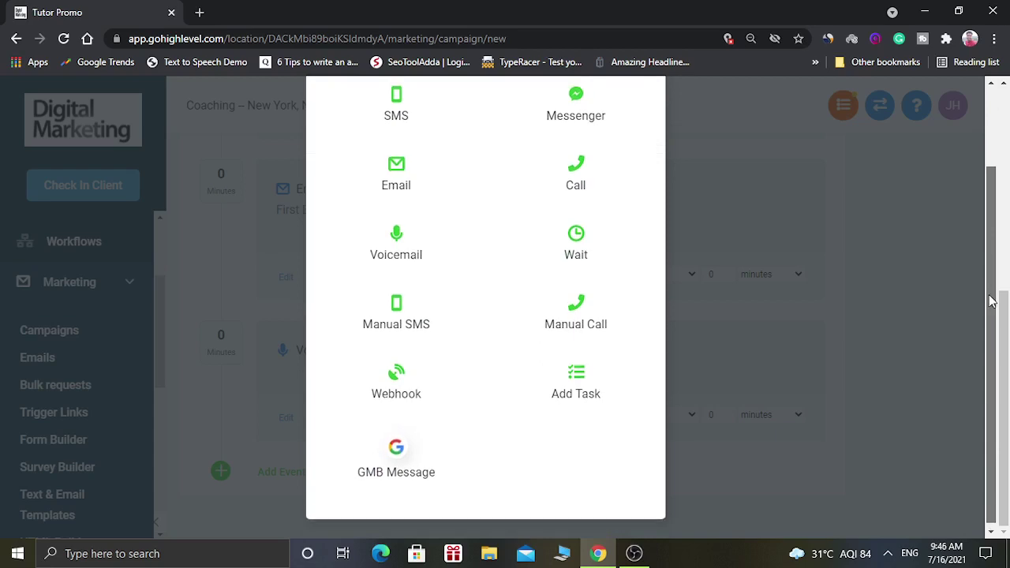
scroll(991, 294, up, 1)
click(863, 207)
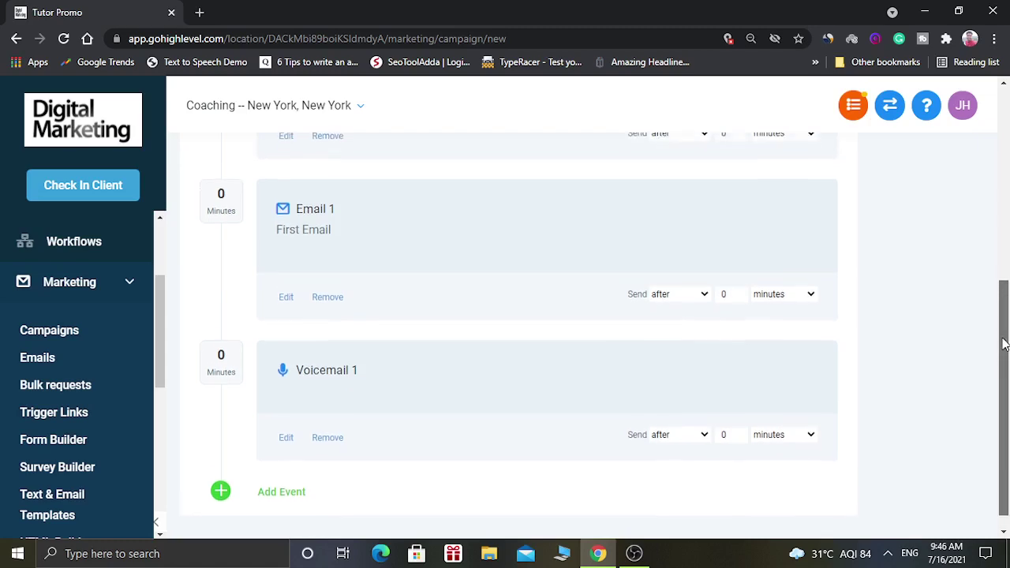
drag(1004, 353, 1003, 294)
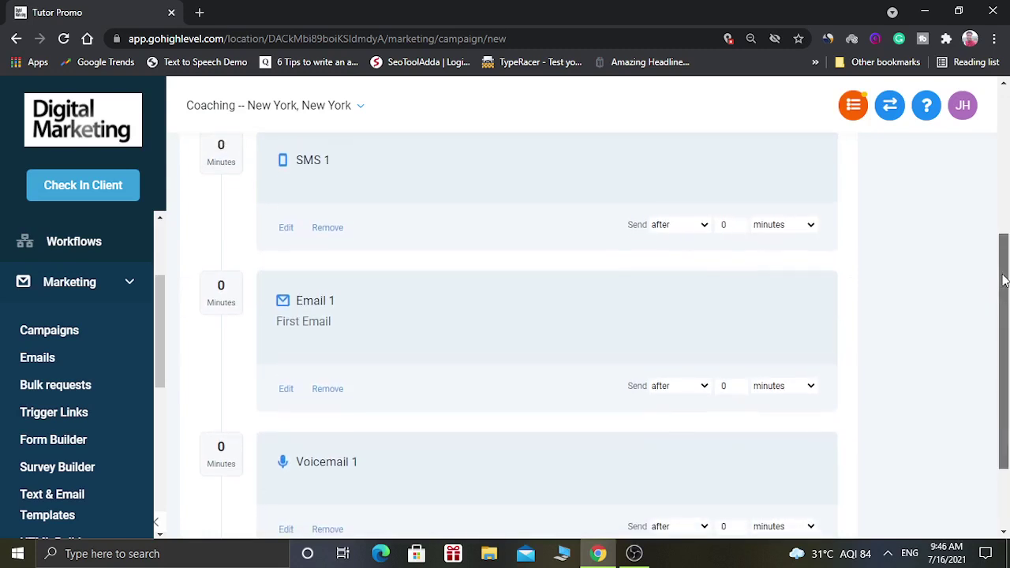
scroll(581, 276, up, 1)
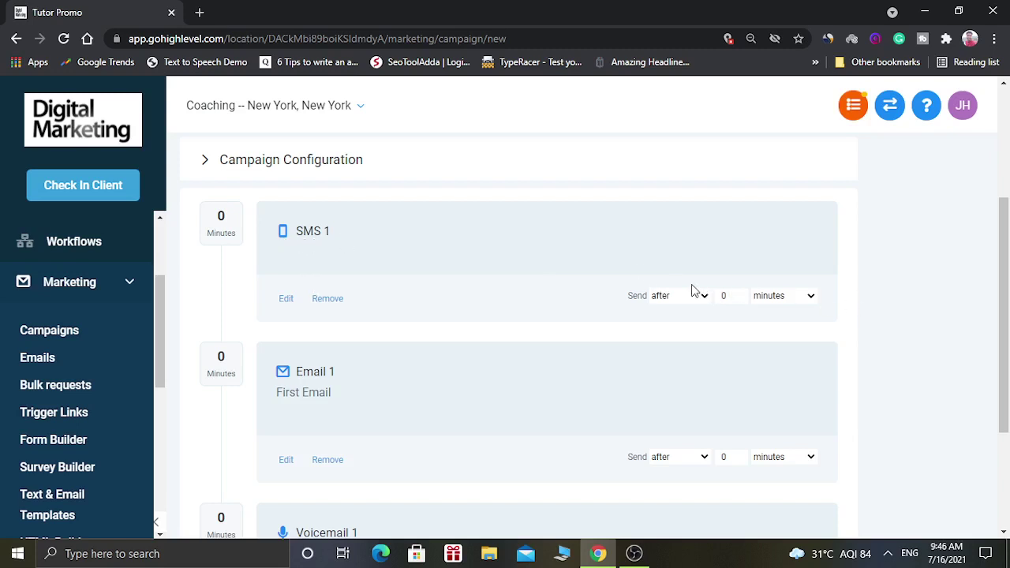
- Set SMS 1's delay to 1 hour
click(774, 295)
click(772, 322)
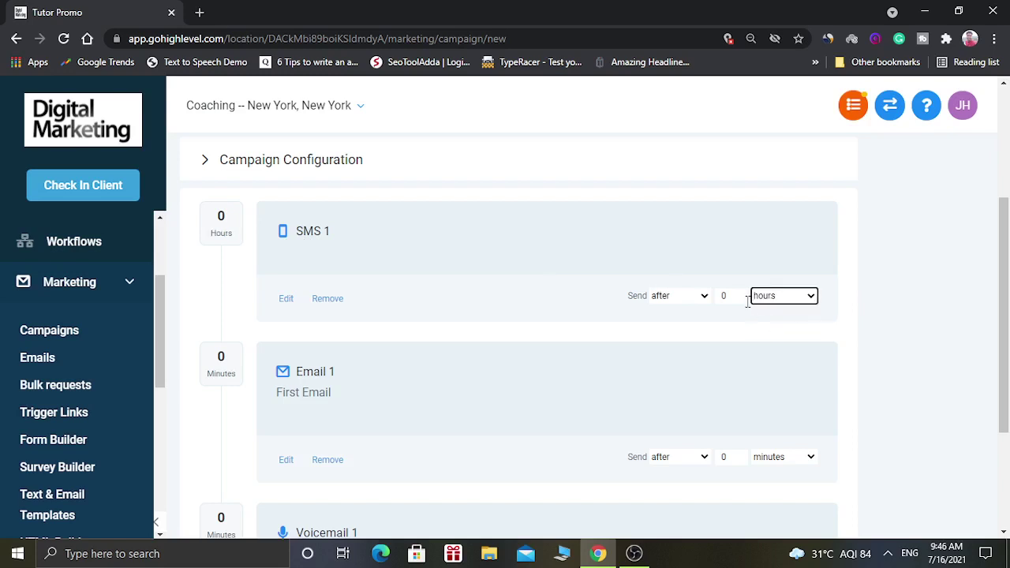
click(739, 298)
key(BackSpace)
text(1)
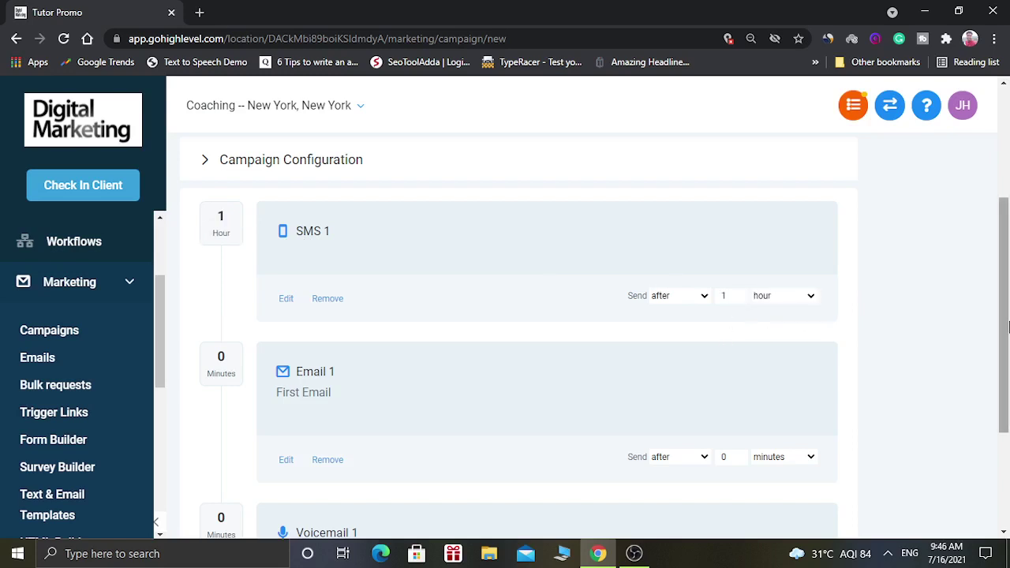
- Set Email 1's delay to 2 days
scroll(982, 367, down, 1)
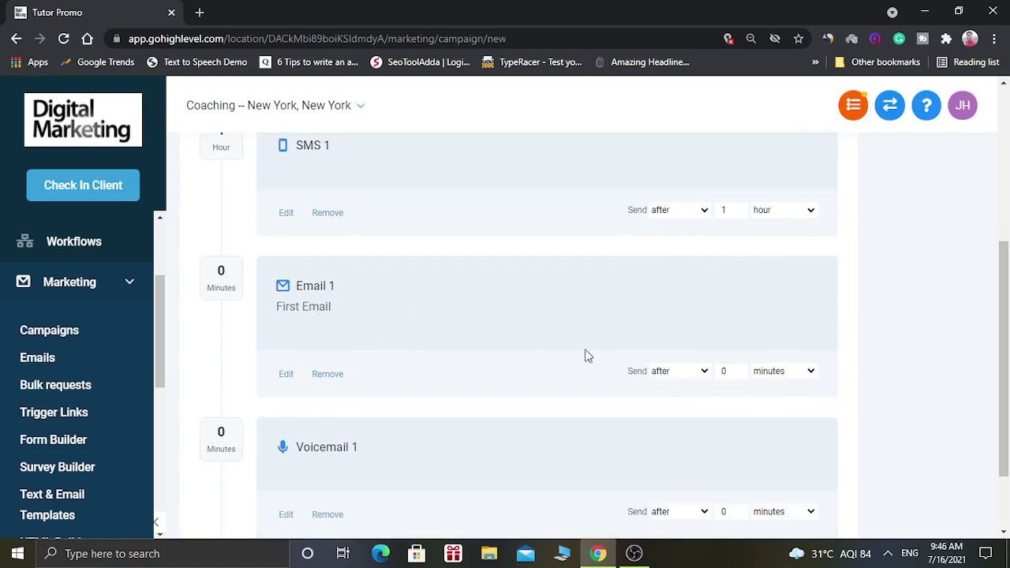
click(805, 372)
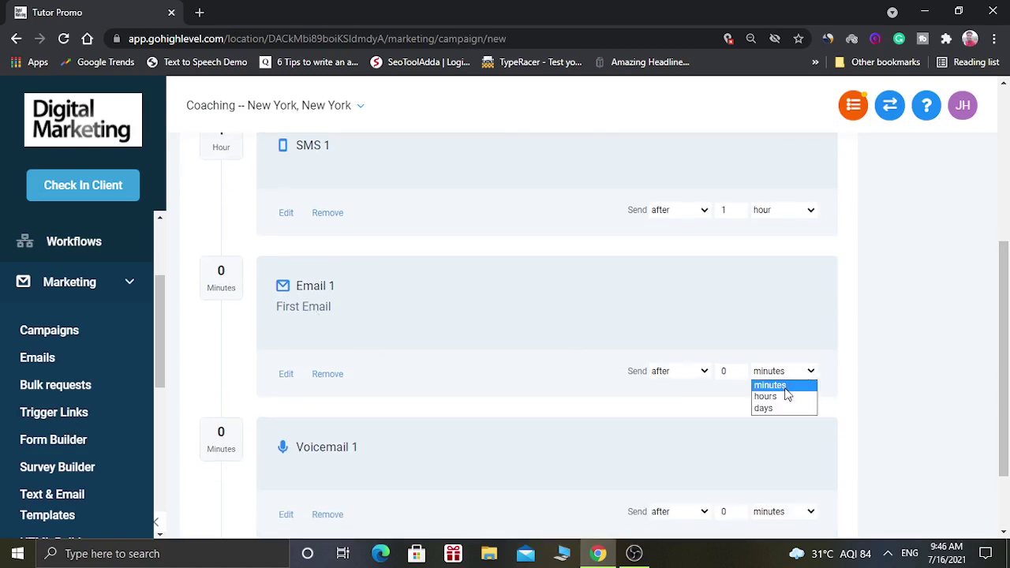
click(774, 409)
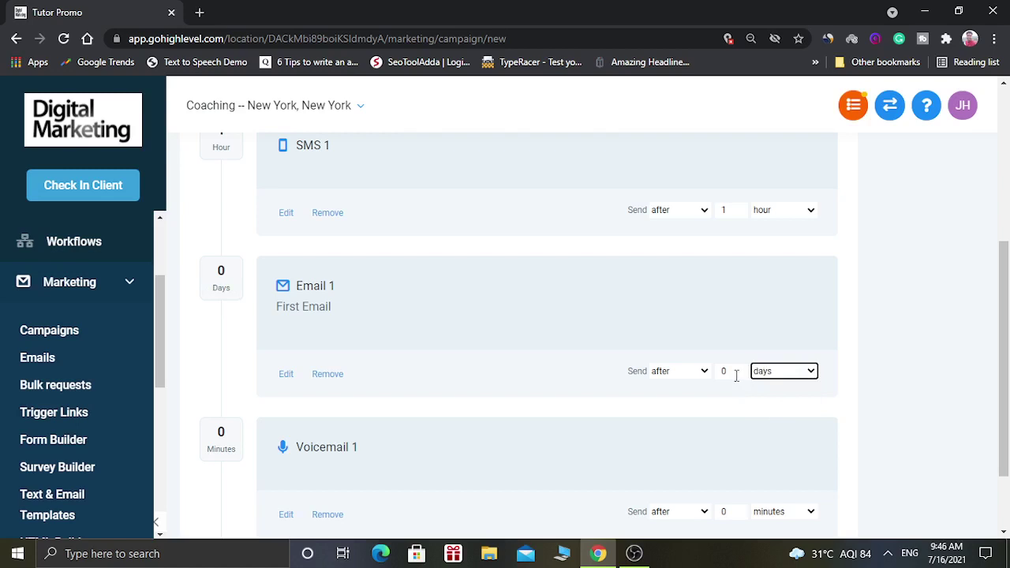
click(736, 376)
key(BackSpace)
text(2)
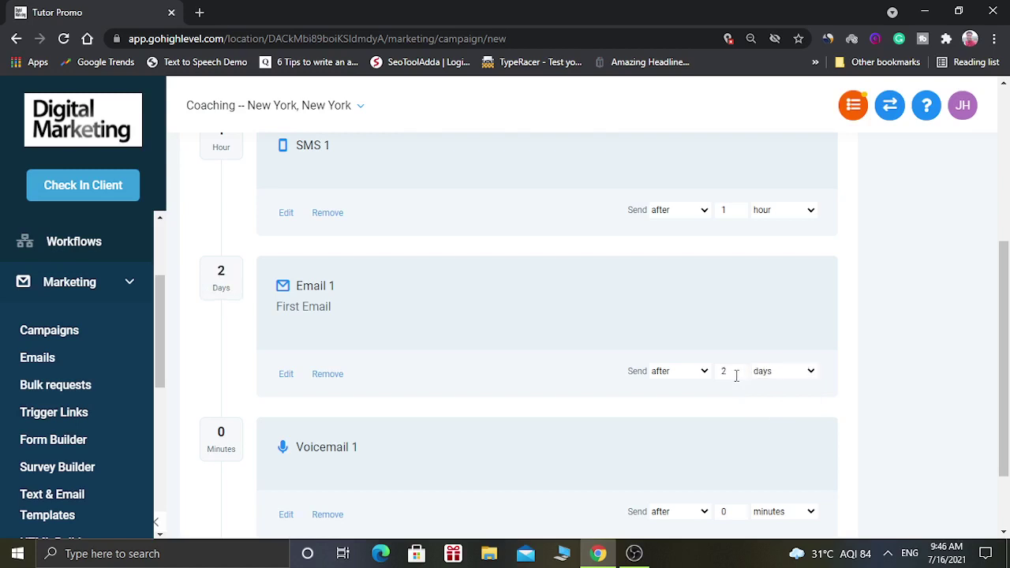
scroll(996, 466, down, 2)
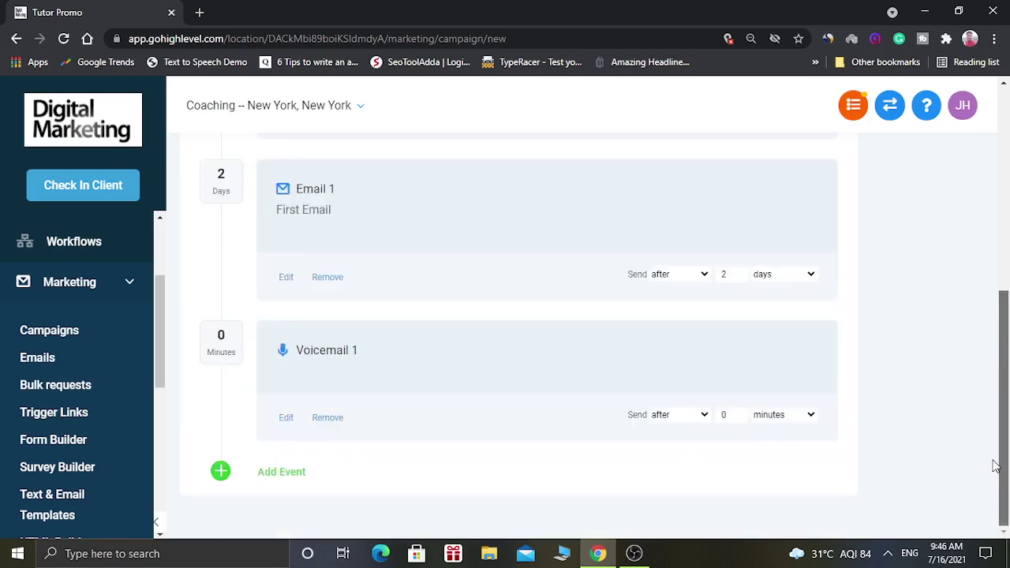
scroll(1002, 442, up, 3)
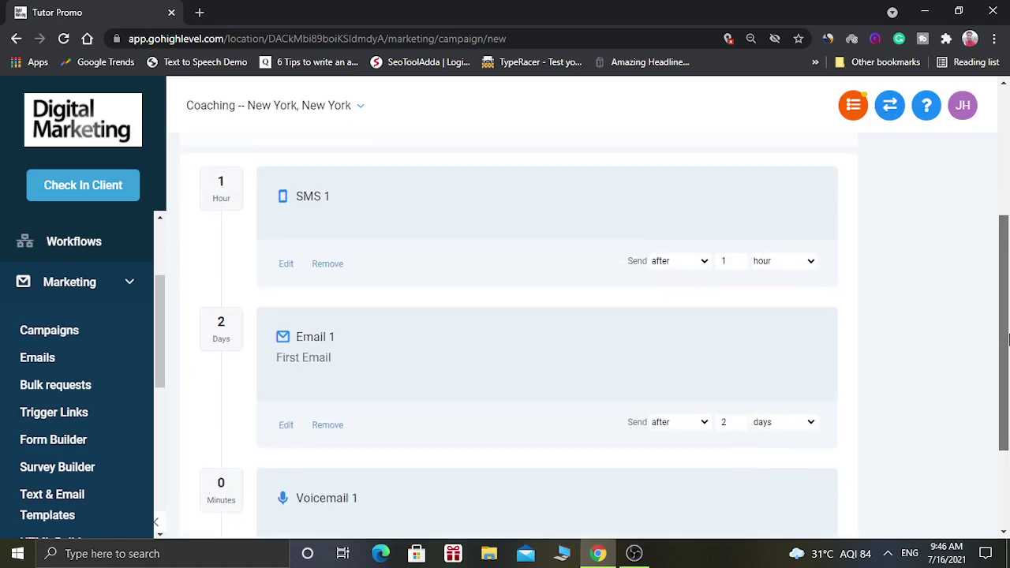
drag(1007, 341, 1005, 222)
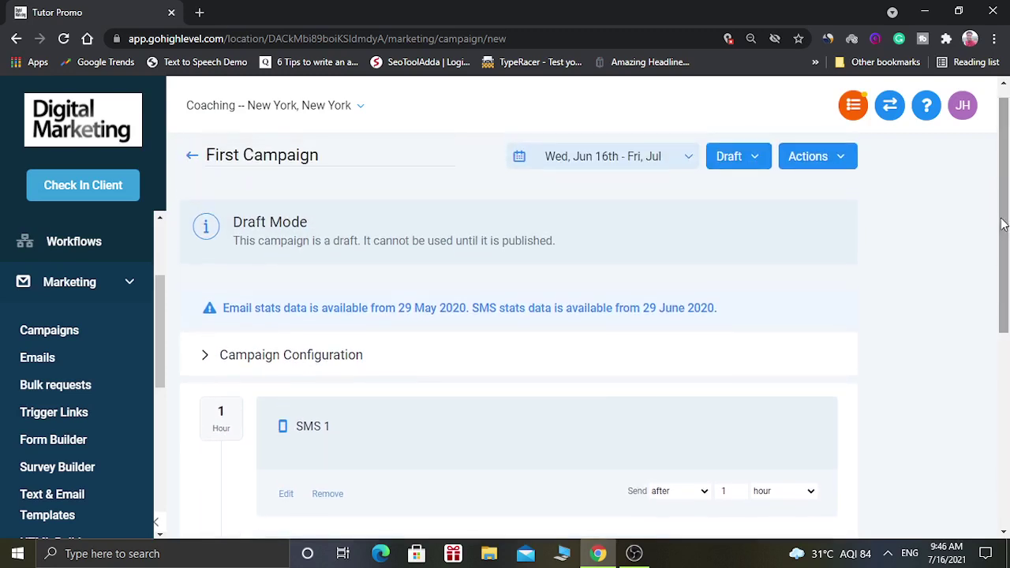
- Change First Campaign's status from Draft to Published and go back to the Customer Acquisition list
click(831, 158)
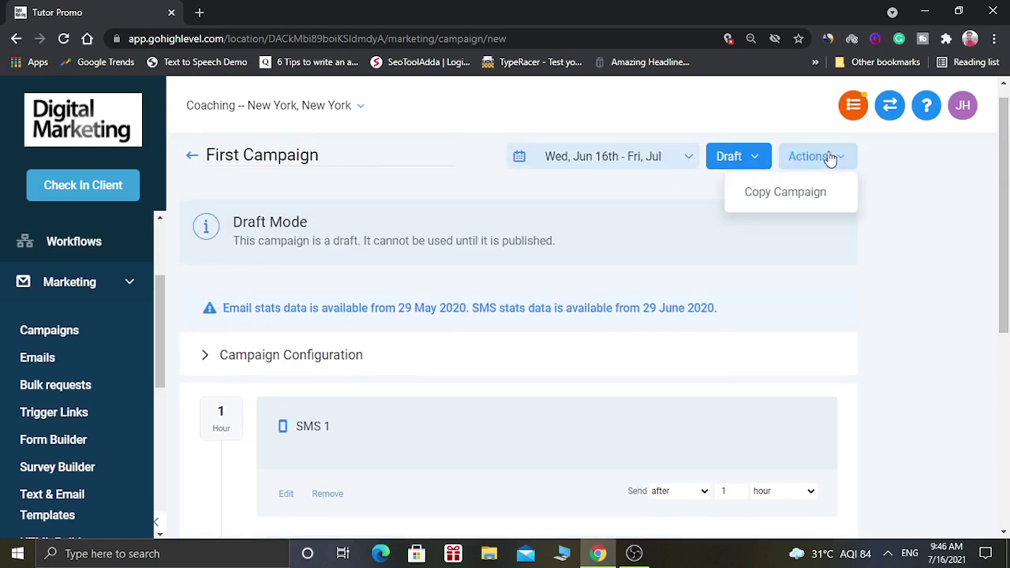
drag(1003, 192, 1008, 135)
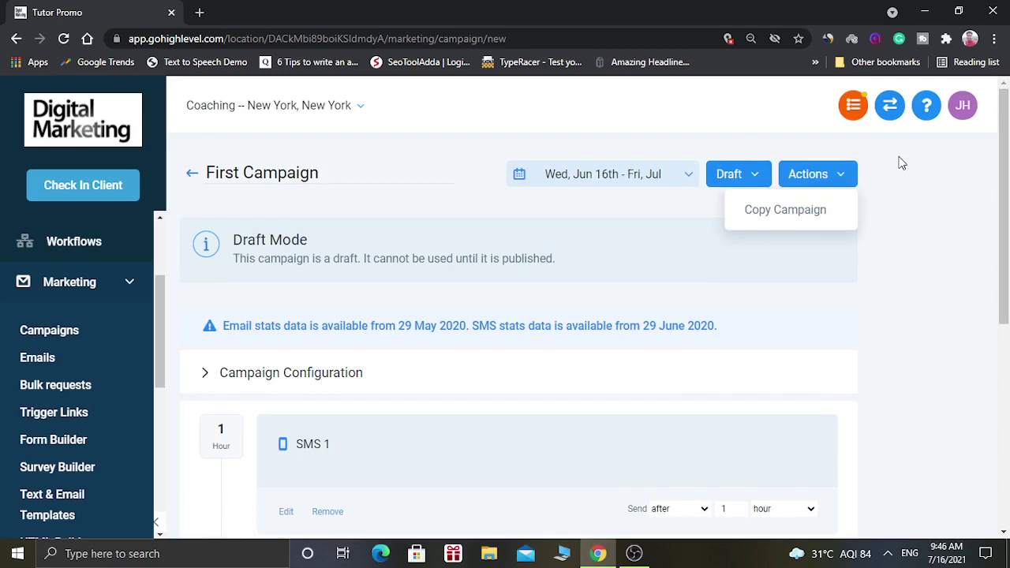
click(726, 175)
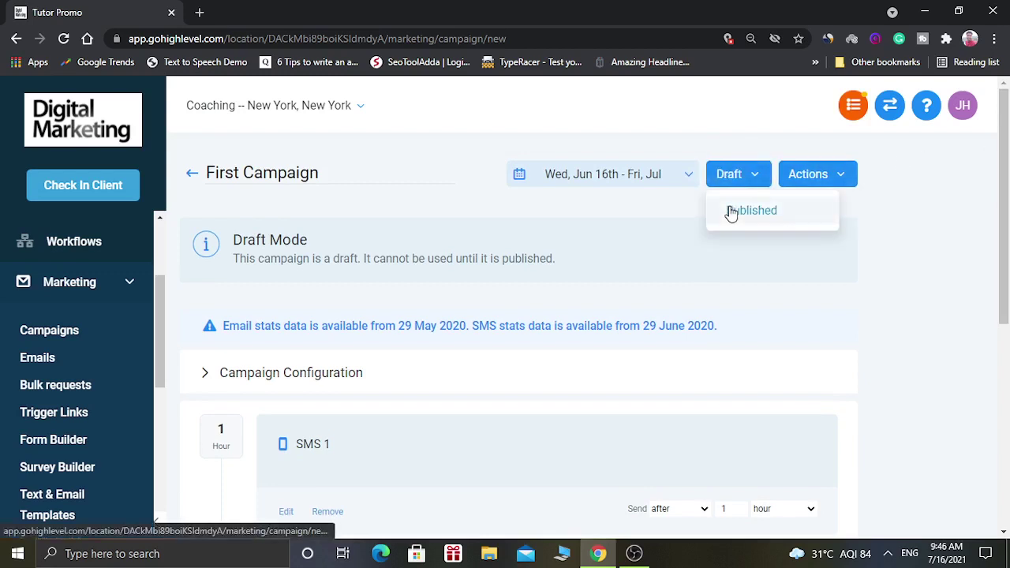
click(731, 212)
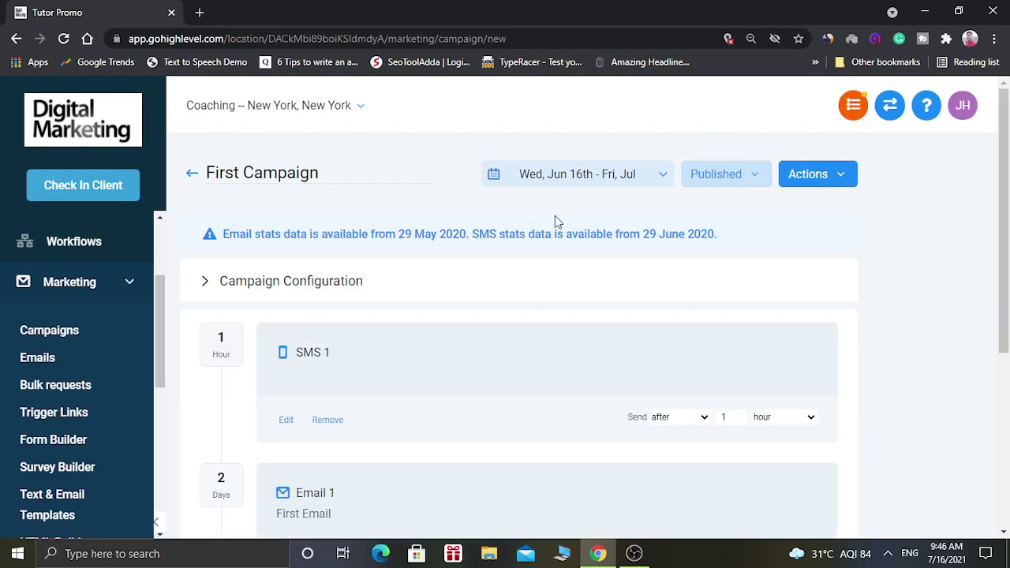
click(193, 177)
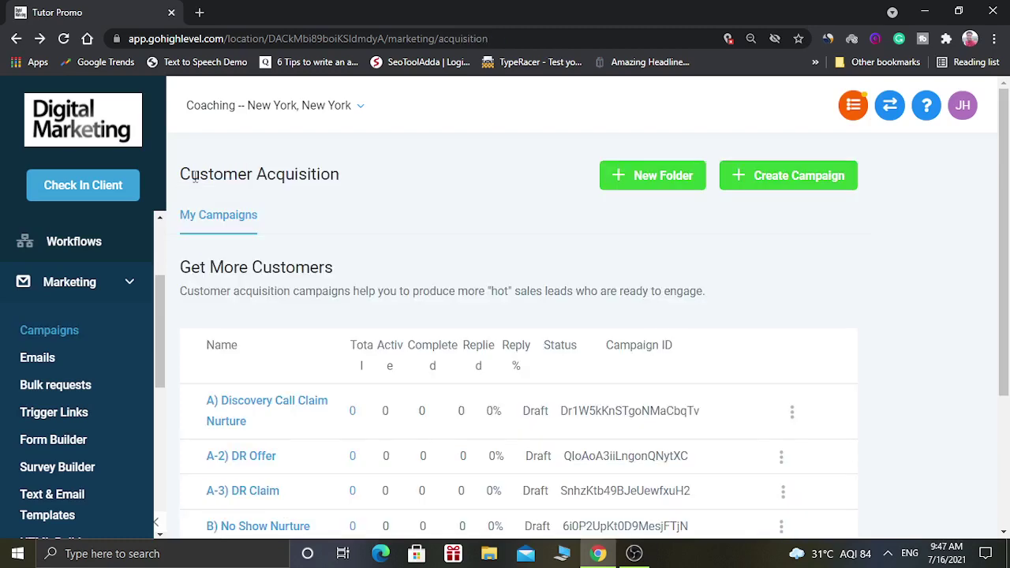
drag(1008, 231, 994, 308)
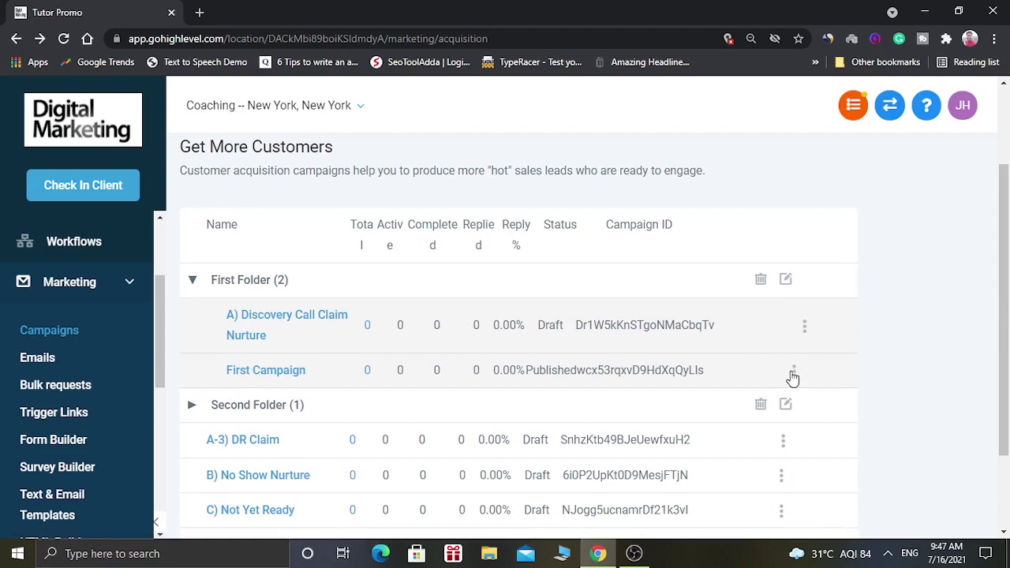
click(794, 374)
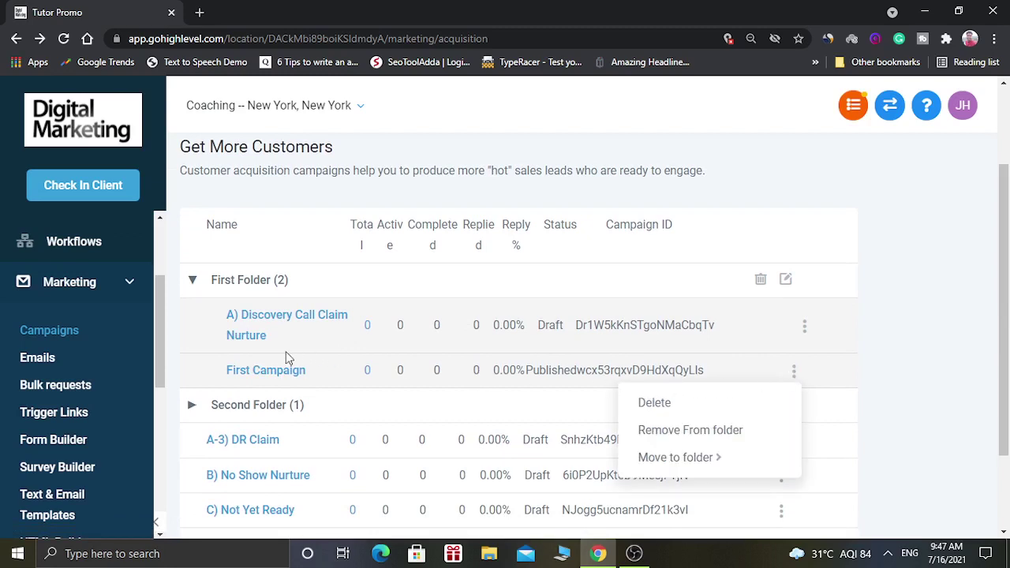
click(260, 373)
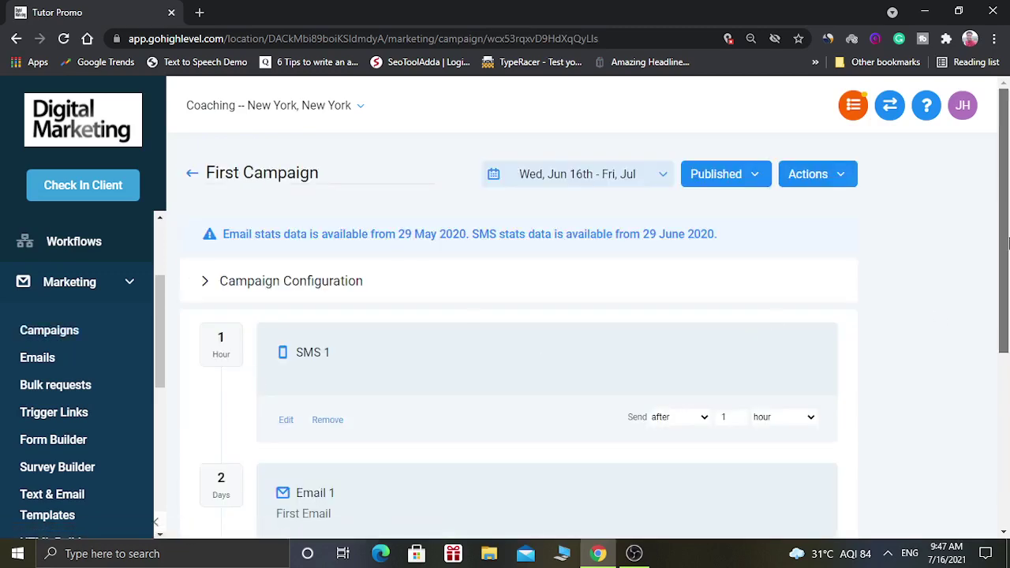
scroll(1008, 243, down, 2)
scroll(1008, 243, up, 2)
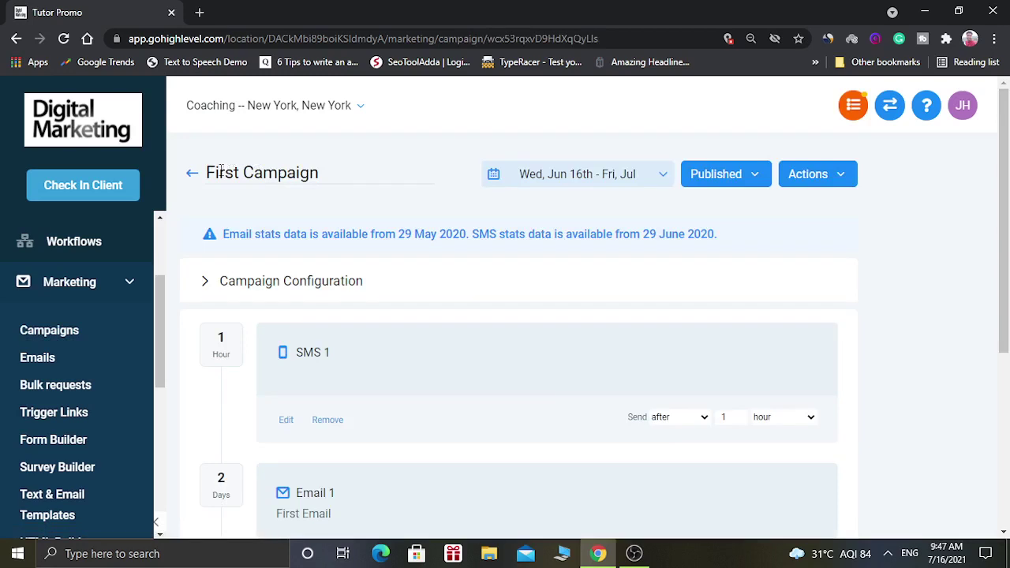
click(808, 174)
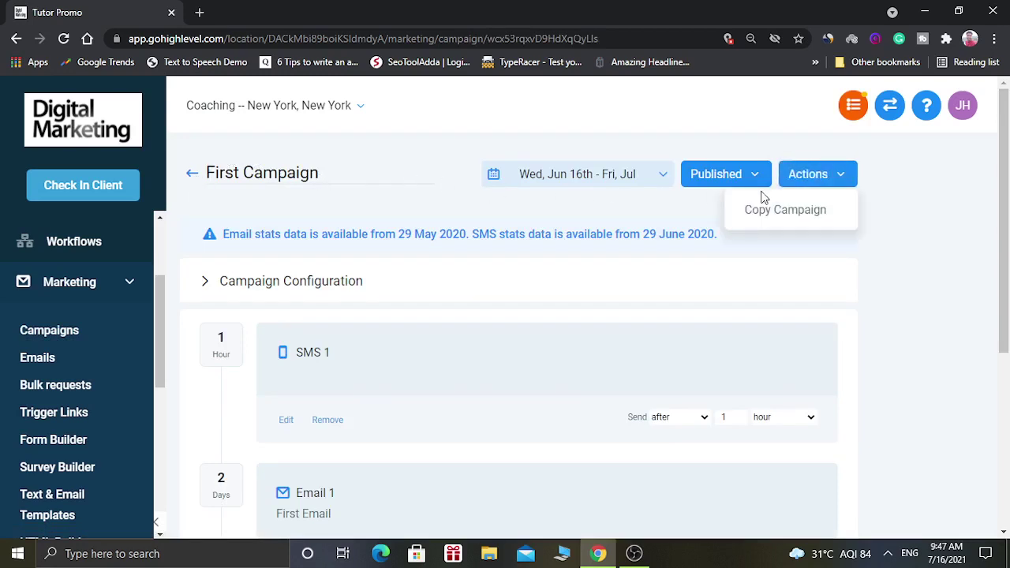
click(379, 226)
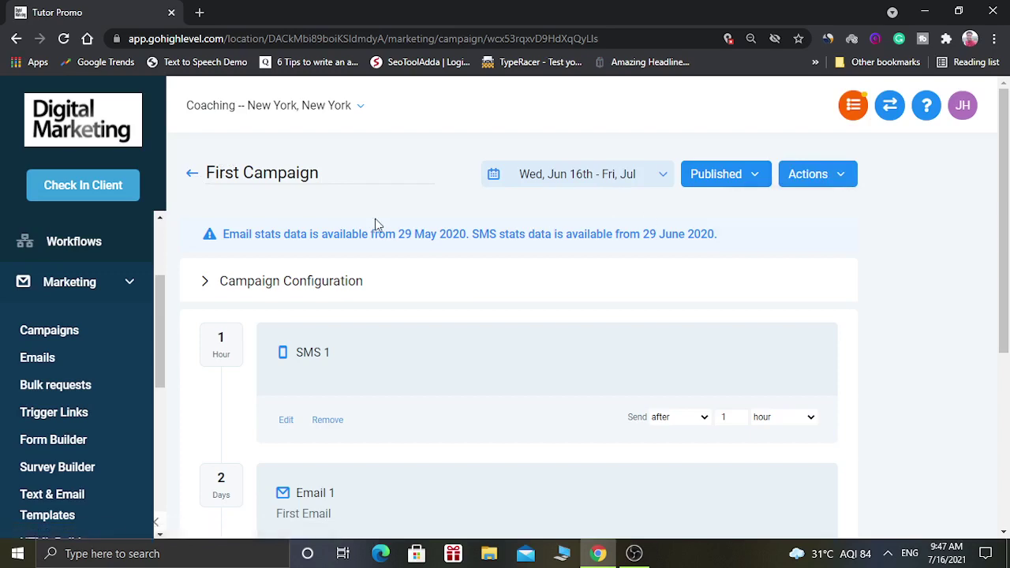
click(190, 177)
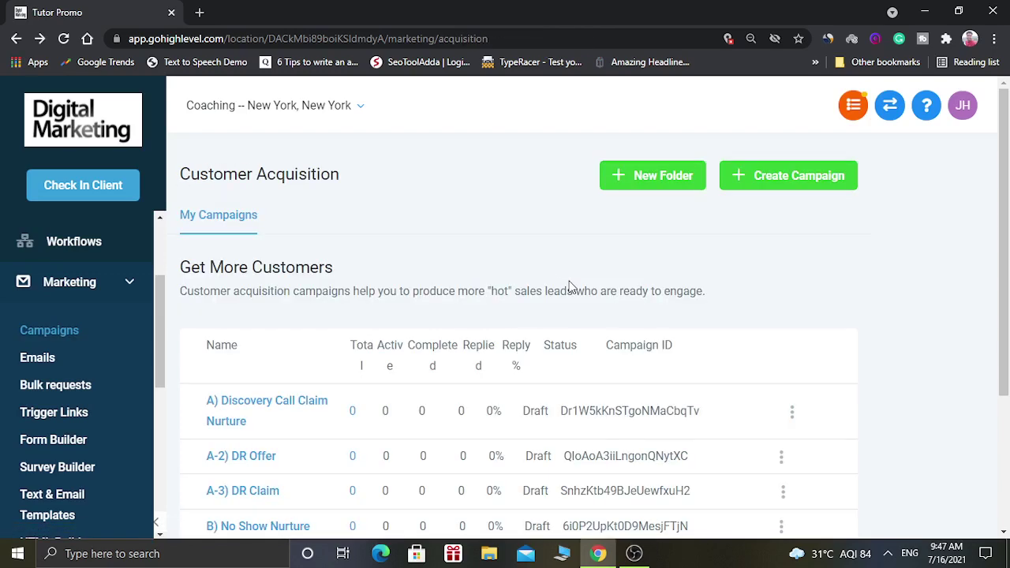
scroll(868, 367, down, 1)
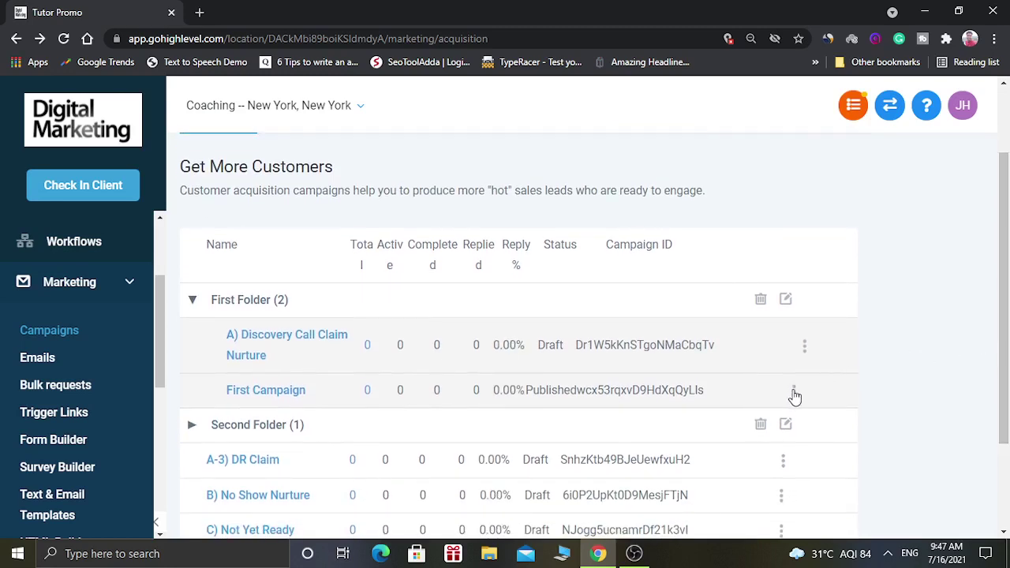
click(794, 391)
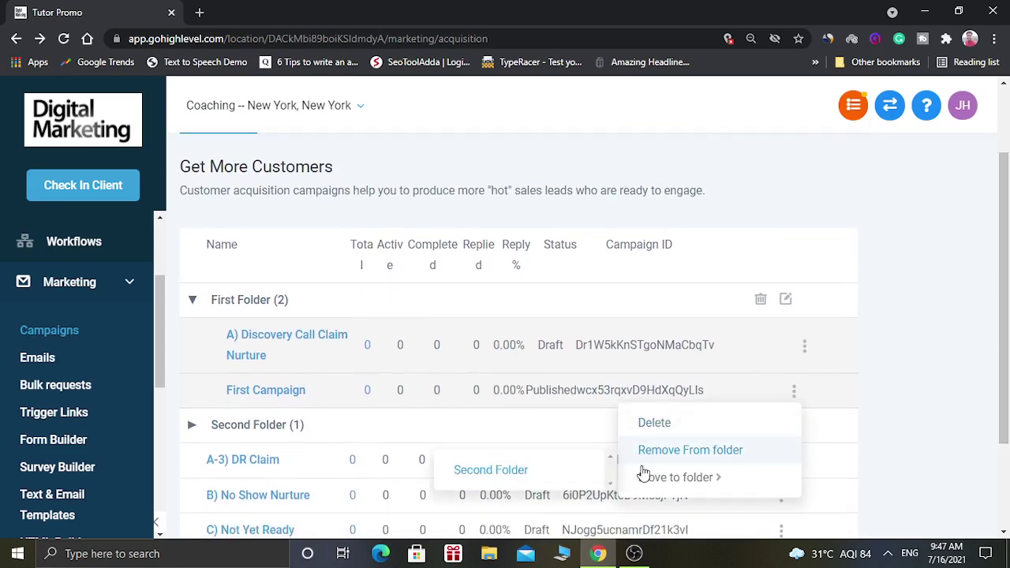
click(980, 353)
drag(1005, 334, 1007, 271)
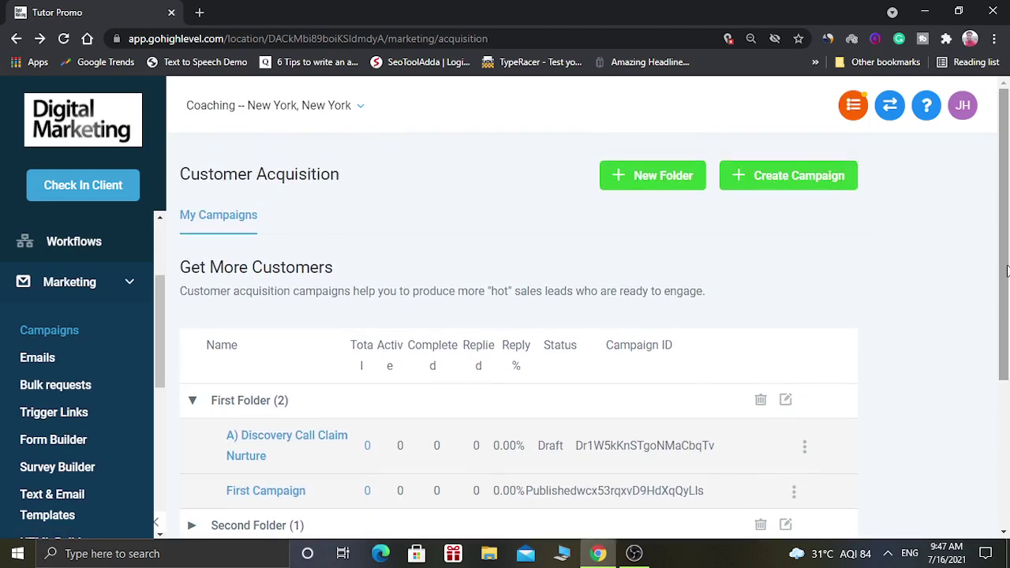